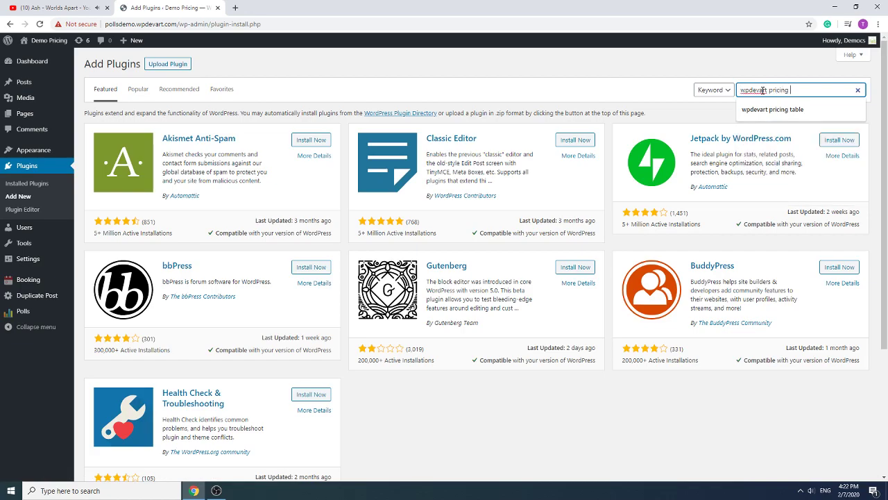
- Search the plugin directory for "wpdevart pricing table", then install and activate the Pricing Table builder plugin
{"action": "type", "text": "icing table"}
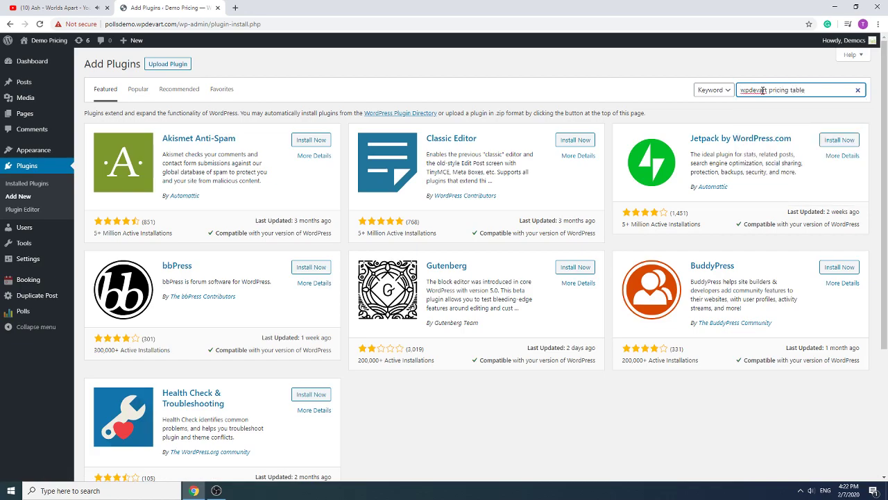
{"action": "left_click_drag", "start_coordinate": [816, 97], "coordinate": [735, 89]}
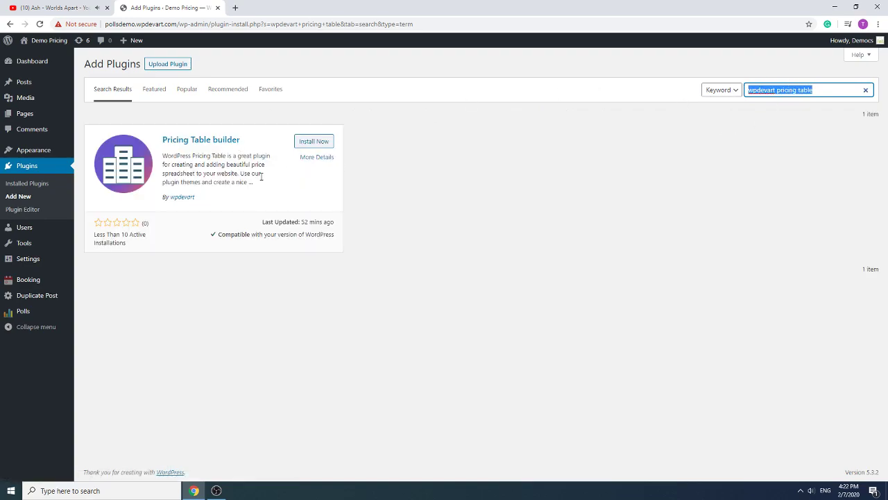
{"action": "left_click", "coordinate": [306, 142]}
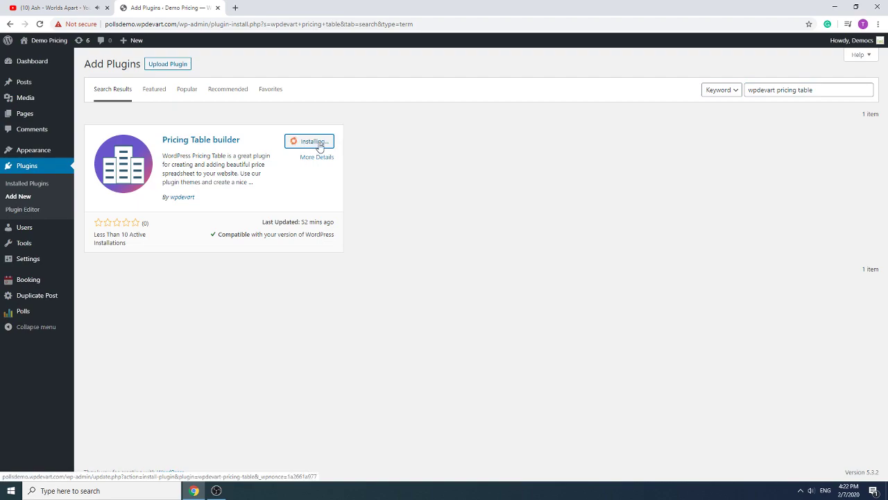
{"action": "left_click", "coordinate": [318, 142]}
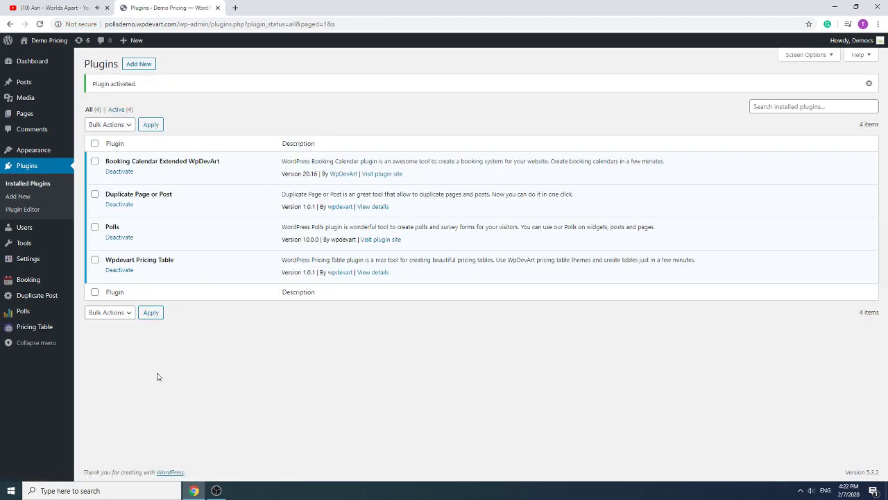
- Look through the plugin's list of pricing tables and its list of column themes
{"action": "mouse_move", "coordinate": [32, 328]}
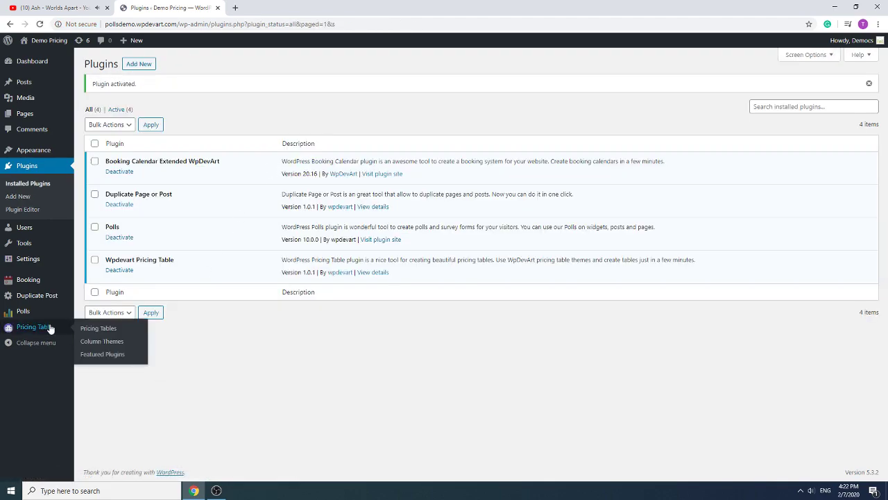
{"action": "left_click", "coordinate": [98, 329]}
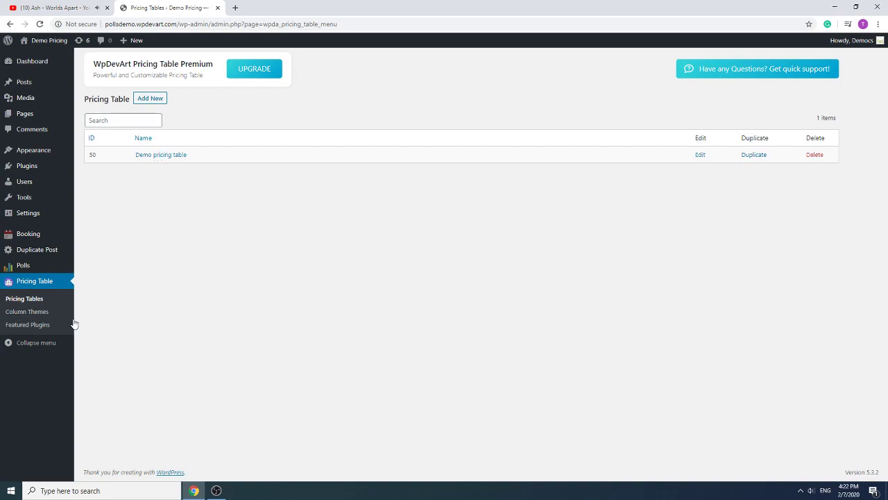
{"action": "left_click", "coordinate": [36, 313]}
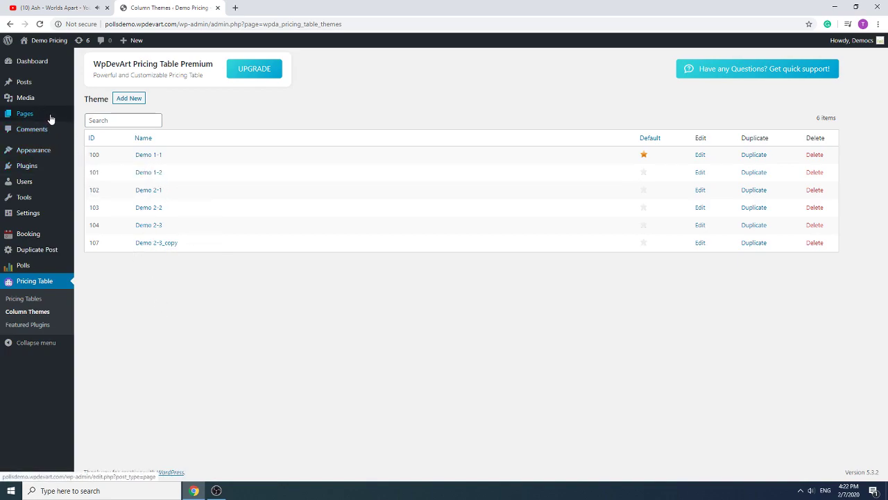
- Create a new page titled "Test Pricing Table" in a separate browser tab with the "One column, no sidebar" template
{"action": "mouse_move", "coordinate": [50, 114]}
{"action": "middle_click", "coordinate": [99, 131]}
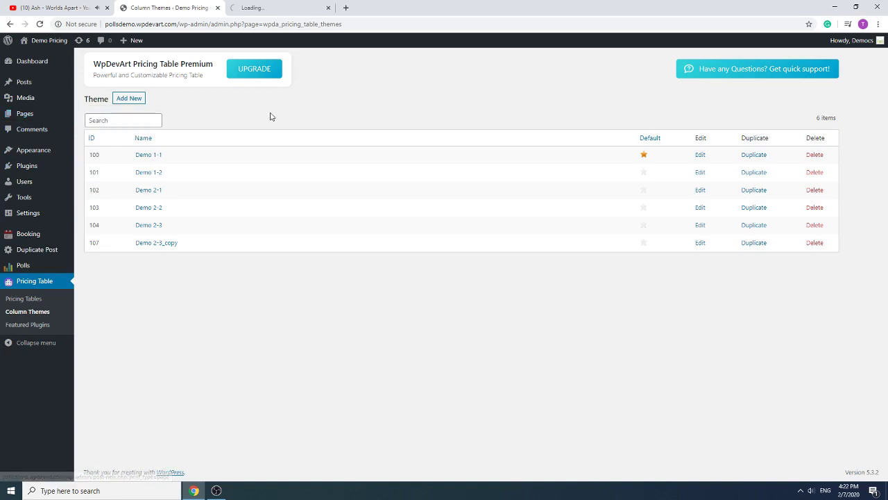
{"action": "left_click", "coordinate": [280, 7]}
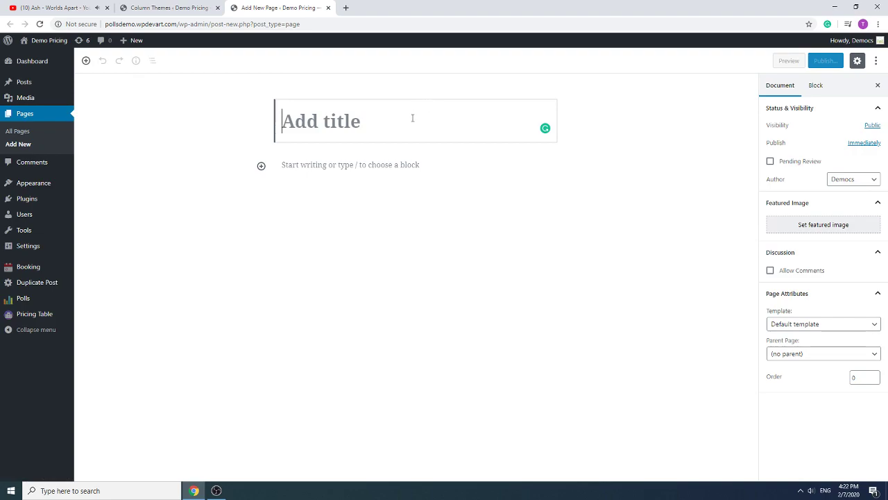
{"action": "type", "text": "Test Pricing Table"}
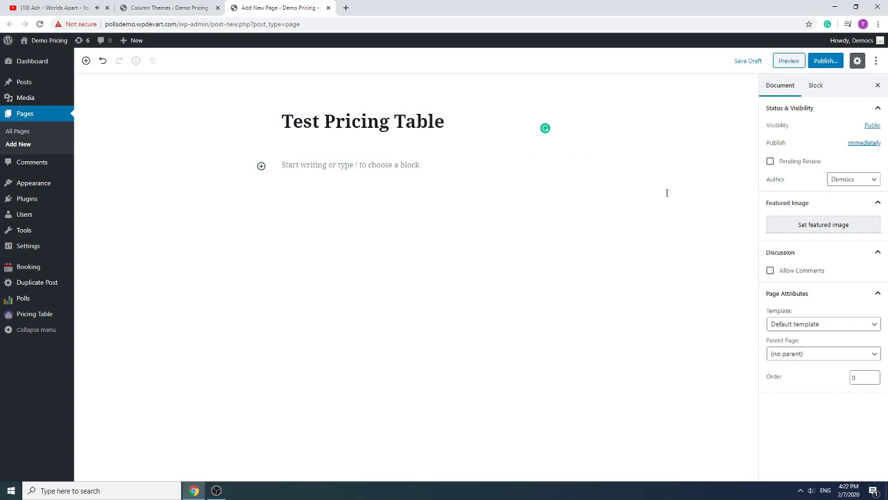
{"action": "left_click", "coordinate": [776, 324]}
{"action": "left_click", "coordinate": [794, 344]}
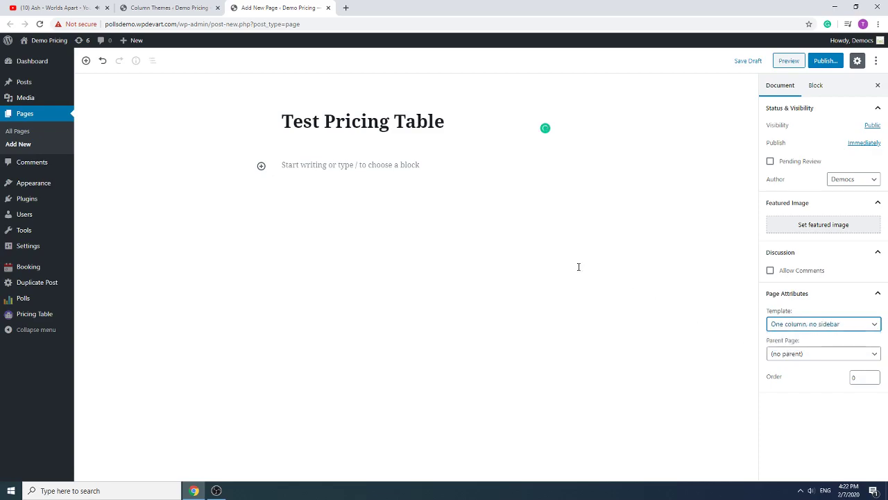
- Insert a WpDevArt Pricing Table block below the page title with Demo pricing table as its table
{"action": "left_click", "coordinate": [327, 170]}
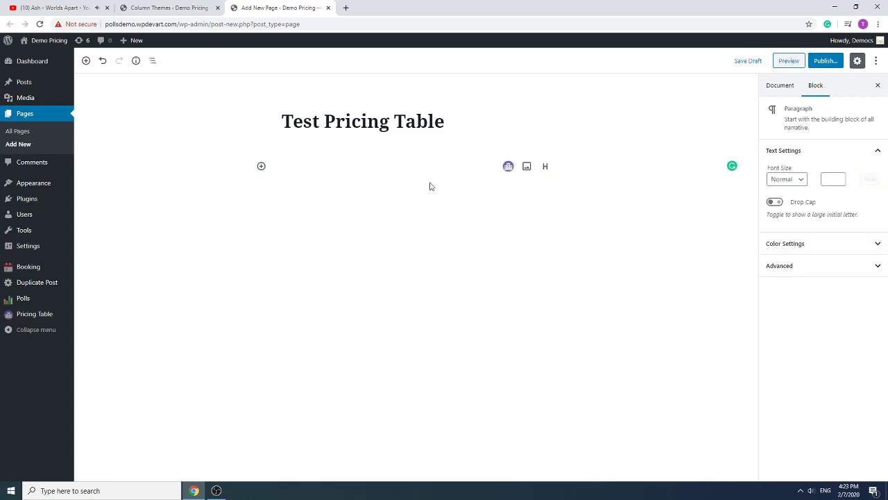
{"action": "left_click", "coordinate": [87, 61]}
{"action": "left_click", "coordinate": [118, 118]}
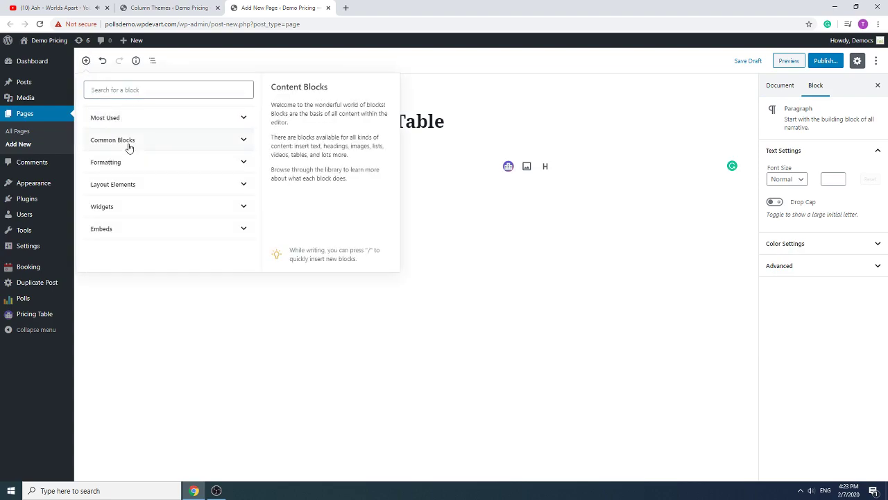
{"action": "left_click", "coordinate": [131, 142]}
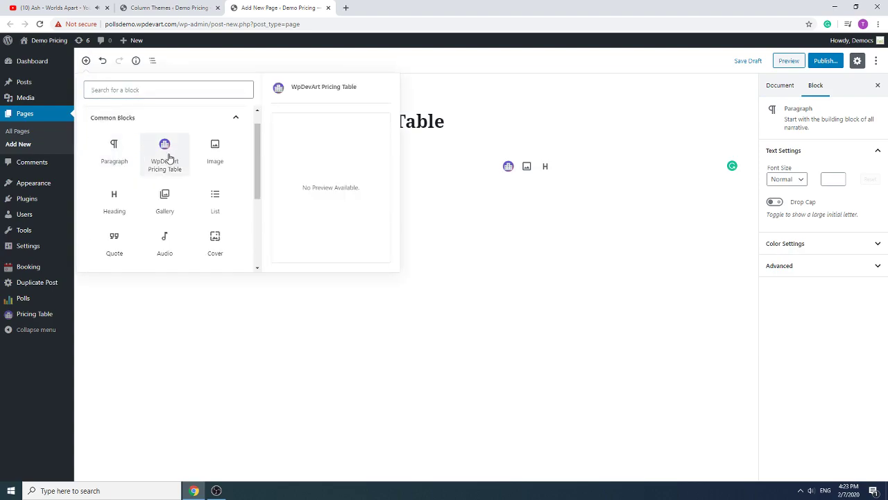
{"action": "left_click", "coordinate": [162, 167]}
{"action": "left_click", "coordinate": [369, 171]}
{"action": "left_click", "coordinate": [372, 171]}
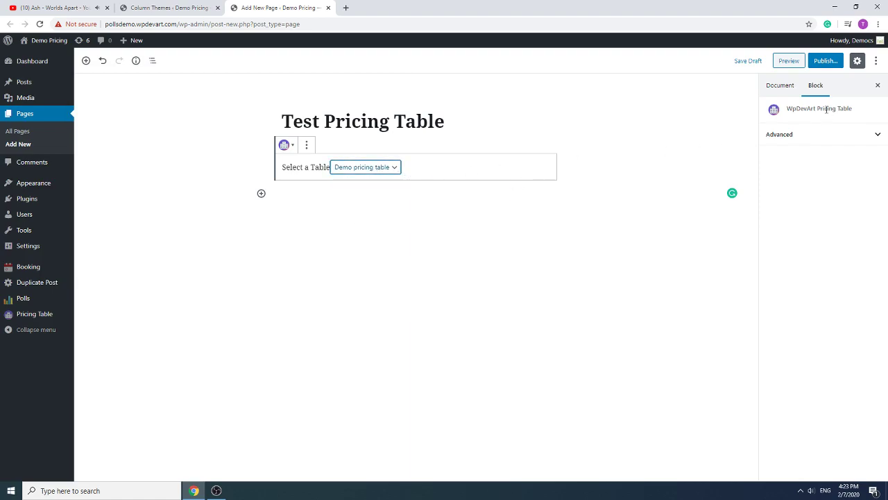
- Publish the page and view it live in its own browser tab
{"action": "left_click", "coordinate": [826, 60]}
{"action": "left_click", "coordinate": [828, 61]}
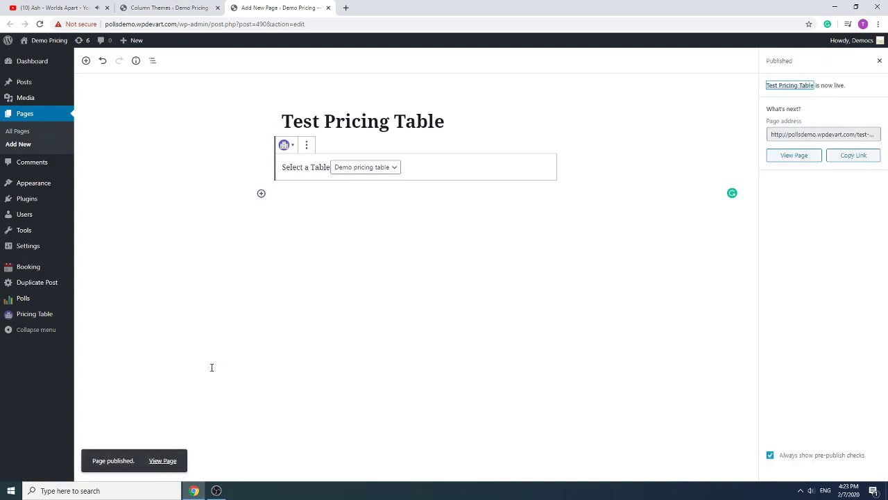
{"action": "left_click", "coordinate": [162, 460]}
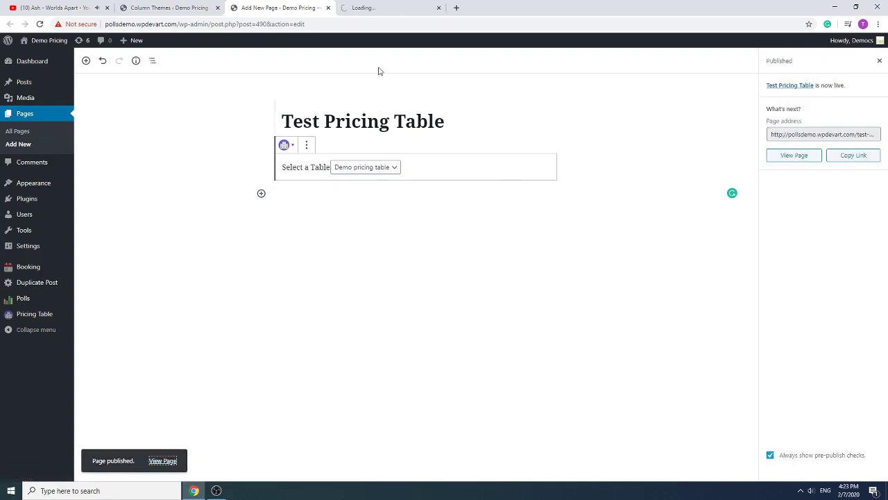
{"action": "left_click", "coordinate": [377, 9]}
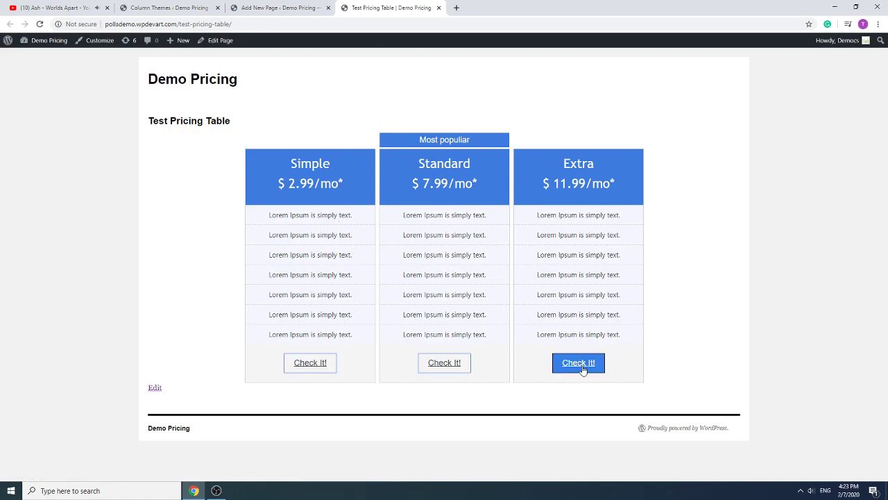
- Open Demo pricing table for editing and add a fourth column titled "Turbo"
{"action": "left_click", "coordinate": [177, 9]}
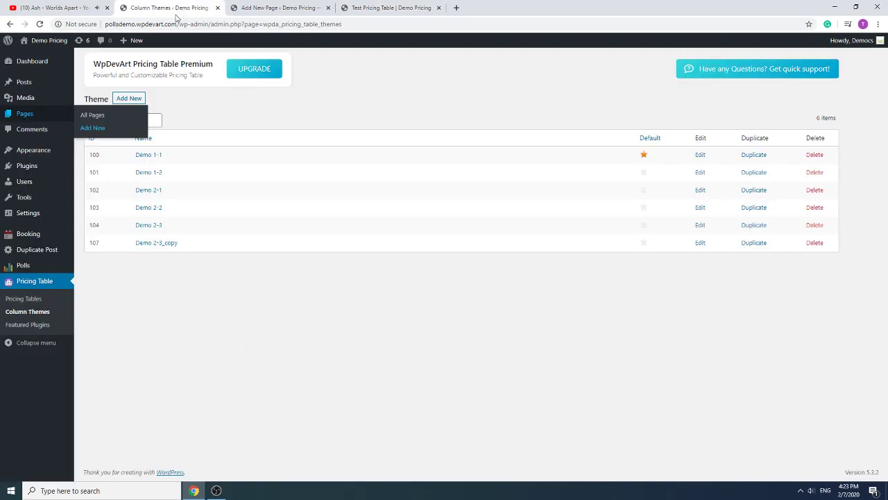
{"action": "left_click", "coordinate": [38, 300]}
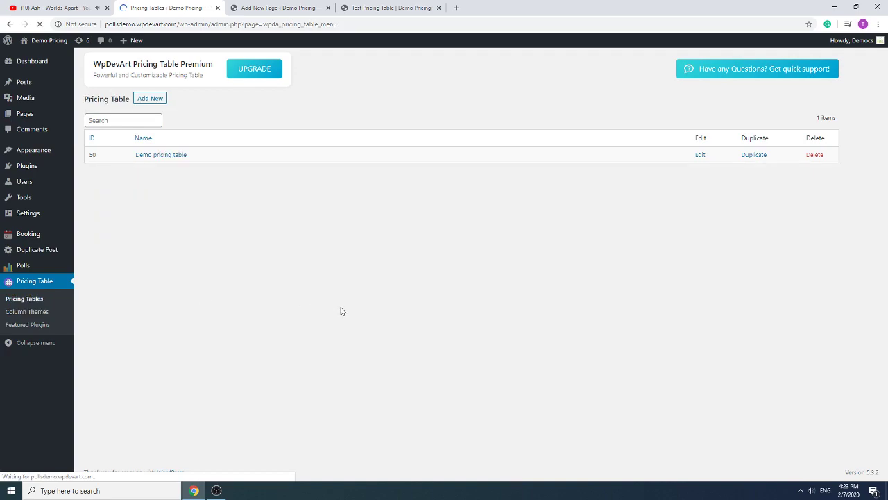
{"action": "left_click", "coordinate": [700, 154]}
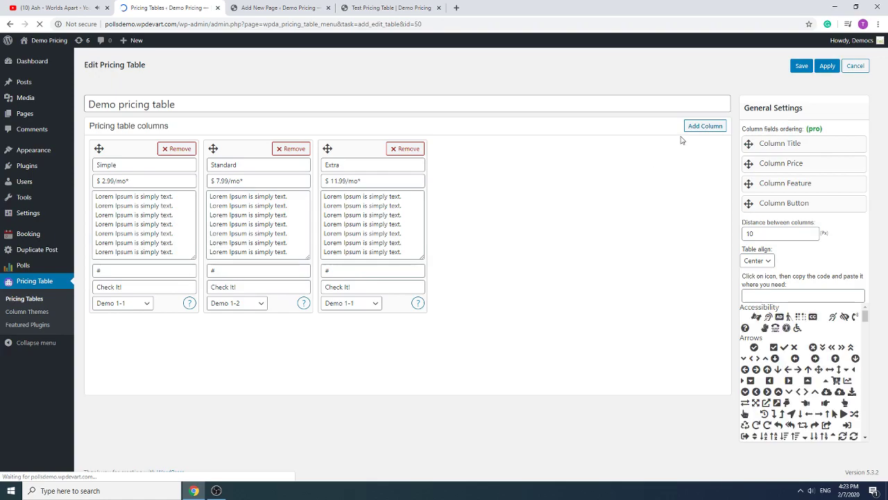
{"action": "left_click", "coordinate": [703, 129]}
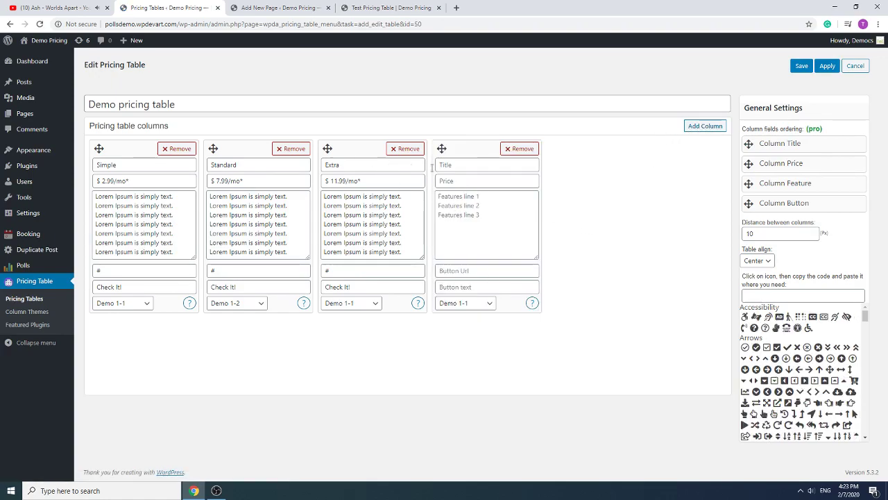
{"action": "left_click", "coordinate": [467, 167]}
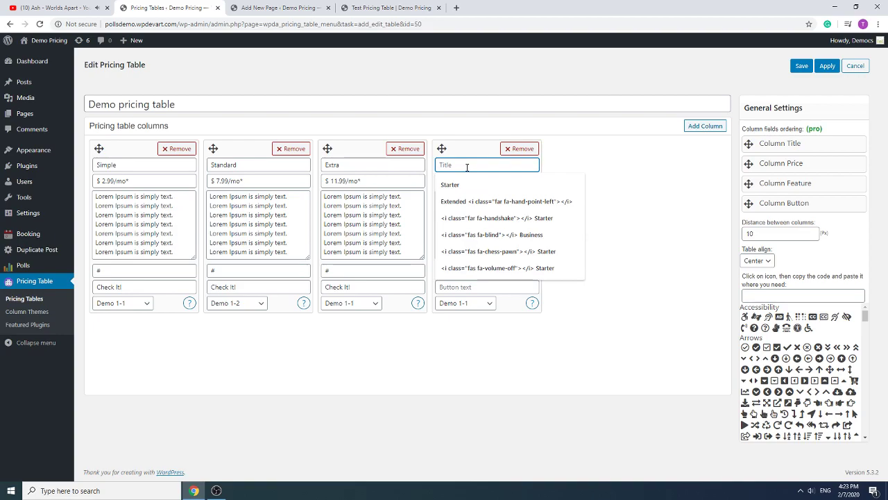
{"action": "type", "text": "Turbo"}
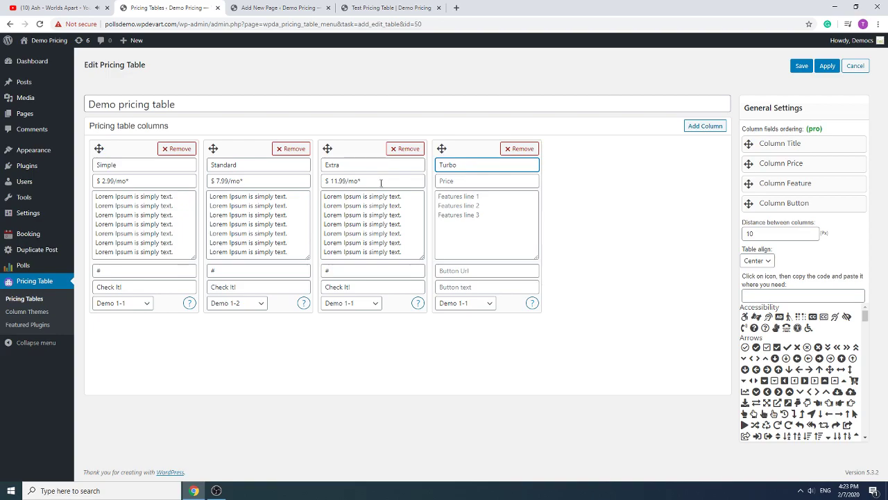
- Copy the Extra column's price into the Turbo column and change it to "$ 19.99/mo*"
{"action": "left_click_drag", "start_coordinate": [380, 180], "coordinate": [321, 182]}
{"action": "key", "text": "ctrl+c"}
{"action": "left_click", "coordinate": [455, 180]}
{"action": "key", "text": "ctrl+v"}
{"action": "left_click_drag", "start_coordinate": [447, 180], "coordinate": [450, 181]}
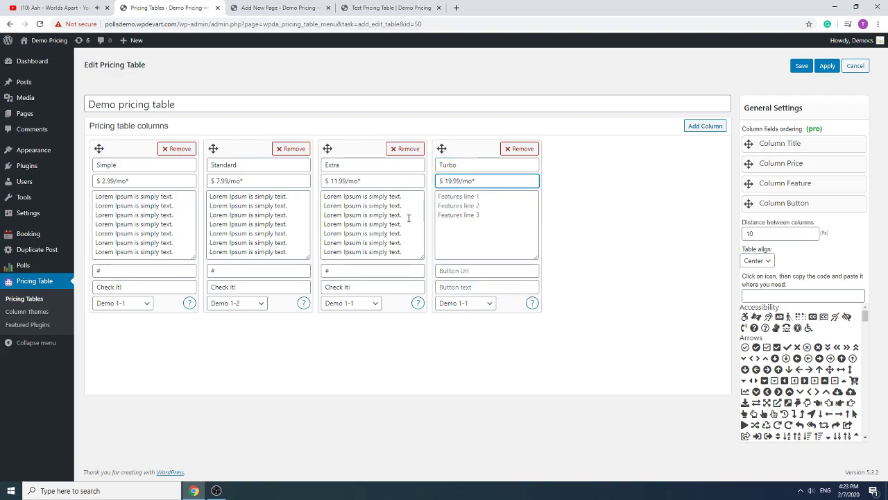
- Copy all the "Lorem Ipsum is simply text." feature lines from the Extra column into the Turbo column
{"action": "left_click_drag", "start_coordinate": [400, 248], "coordinate": [299, 183]}
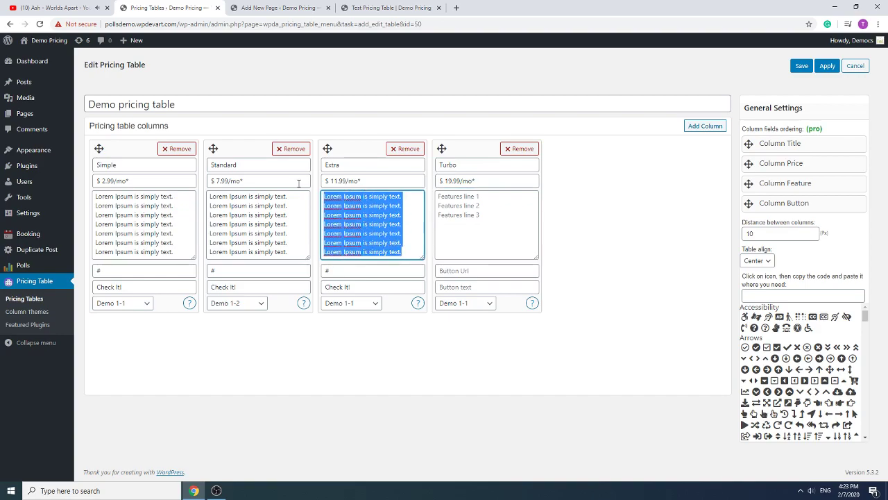
{"action": "key", "text": "ctrl+c"}
{"action": "left_click", "coordinate": [497, 200]}
{"action": "key", "text": "ctrl+v"}
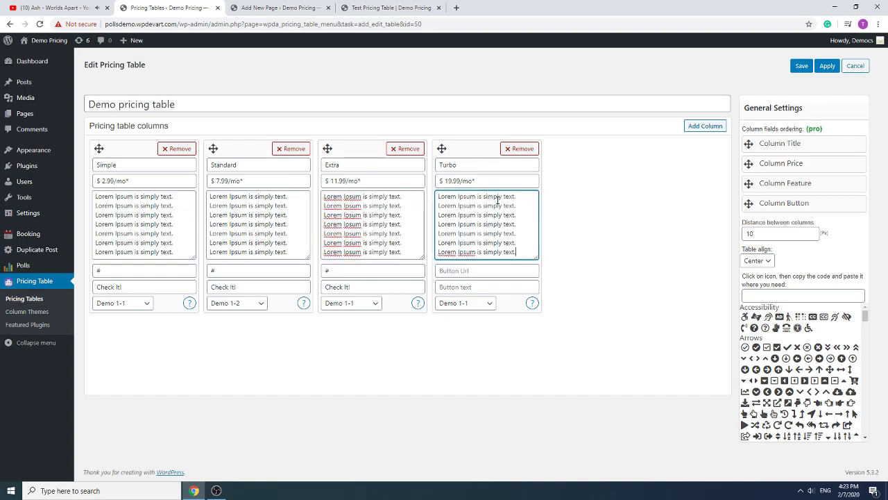
- Fill the Turbo column's button text with "Check It!" and its button URL with "#", copied from the Extra column
{"action": "left_click_drag", "start_coordinate": [327, 286], "coordinate": [307, 266]}
{"action": "key", "text": "Tab"}
{"action": "key", "text": "ctrl+v"}
{"action": "key", "text": "ctrl+c"}
{"action": "left_click", "coordinate": [457, 272]}
{"action": "key", "text": "ctrl+v"}
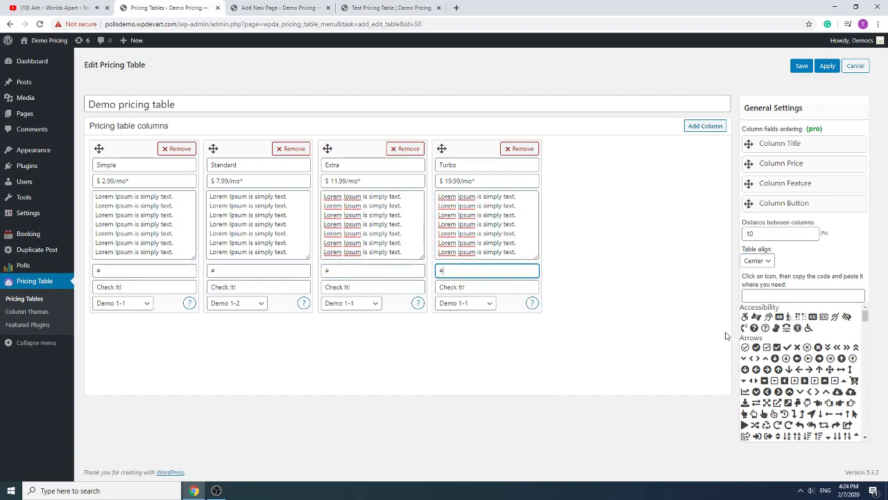
- Append the location-arrow icon code <i class="fas fa-location-arrow"></i> to the Turbo column's title and apply the table changes
{"action": "scroll", "coordinate": [819, 371], "scroll_direction": "down", "scroll_amount": 3}
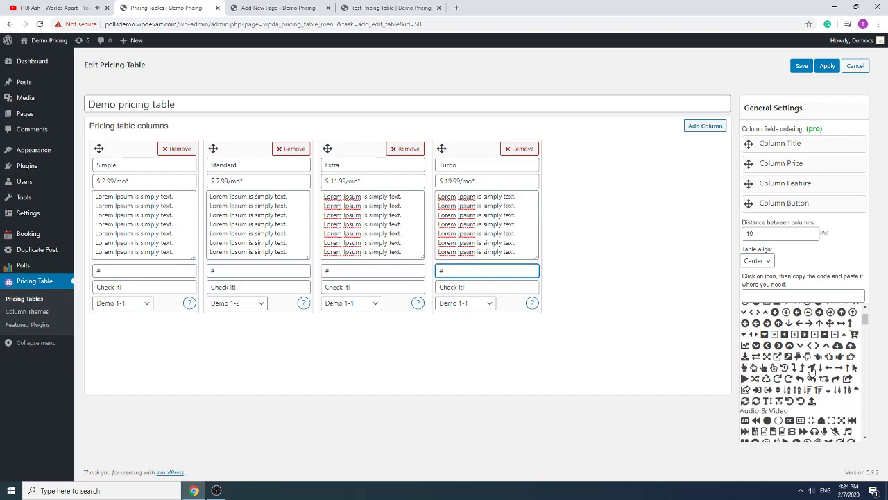
{"action": "left_click", "coordinate": [811, 325]}
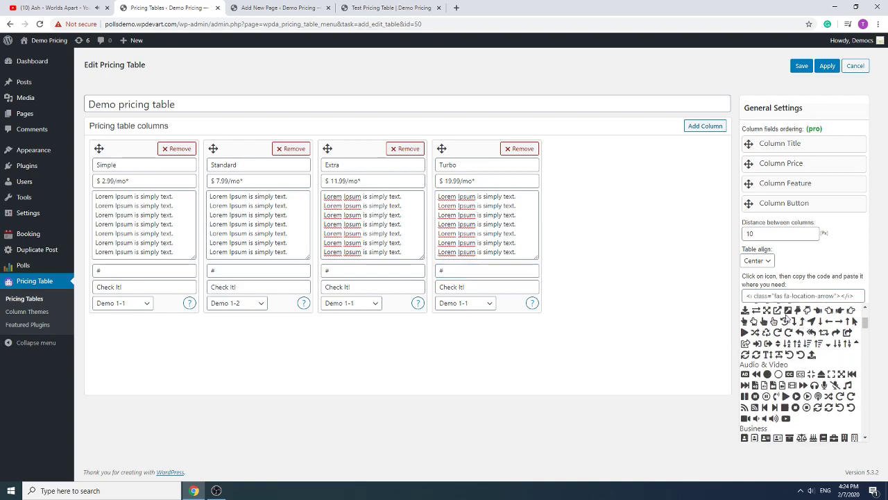
{"action": "left_click_drag", "start_coordinate": [855, 295], "coordinate": [734, 296]}
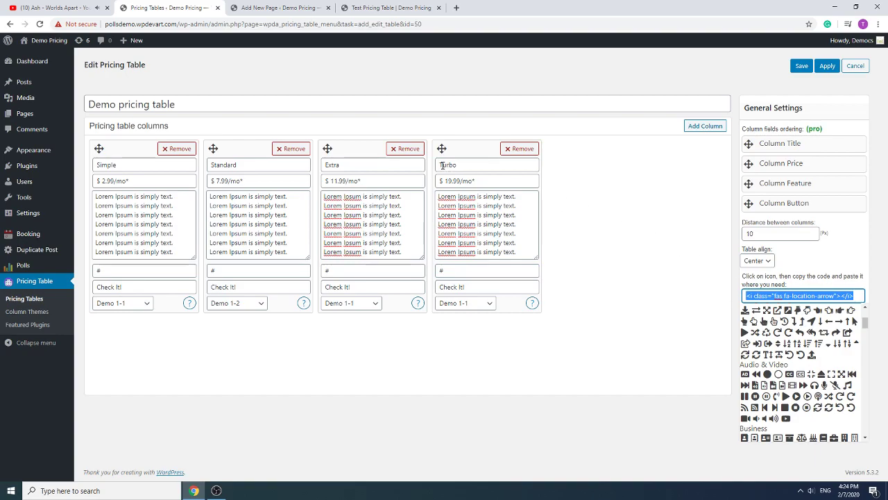
{"action": "left_click", "coordinate": [465, 165]}
{"action": "key", "text": "ctrl+v"}
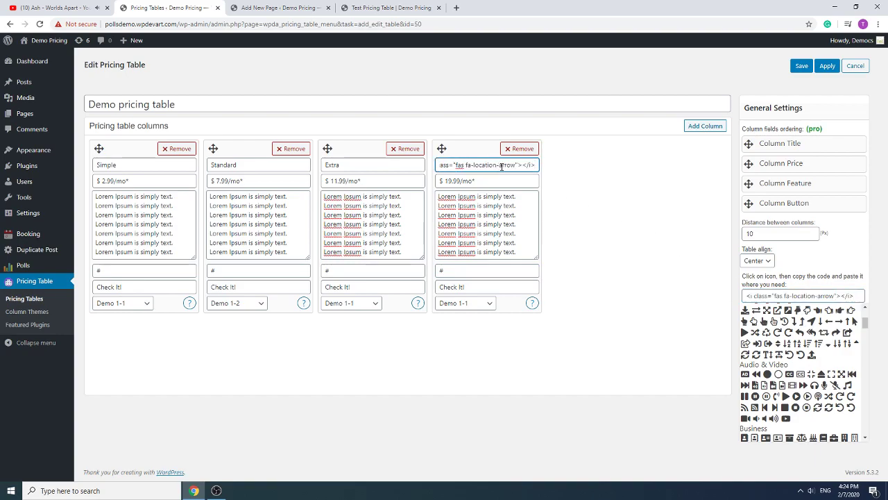
{"action": "left_click", "coordinate": [462, 350]}
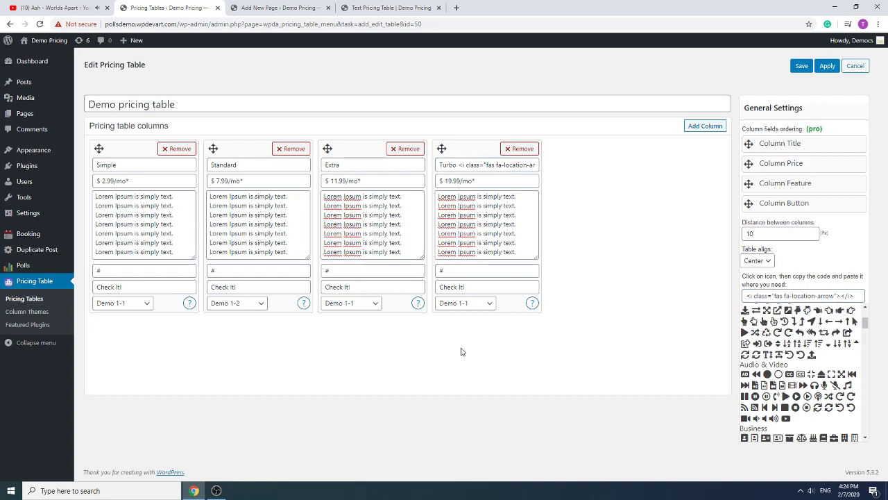
{"action": "left_click", "coordinate": [826, 66]}
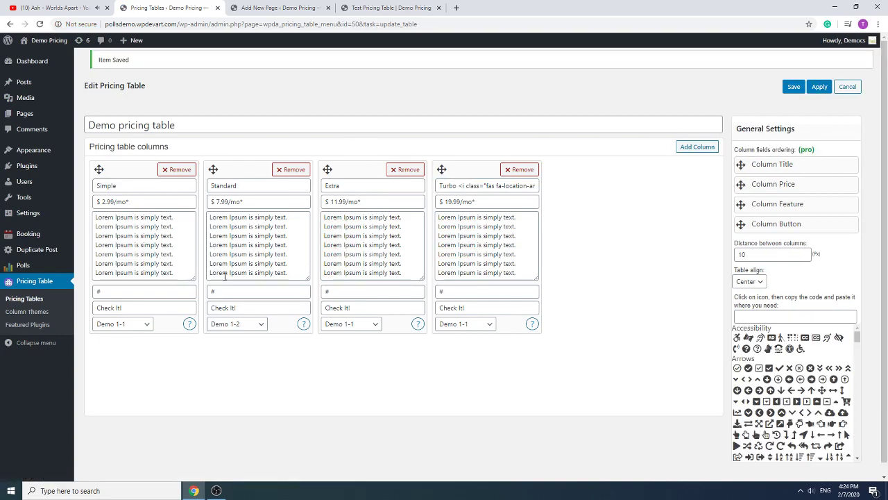
- Duplicate the Demo 1-1 column theme and open the copy for editing
{"action": "left_click", "coordinate": [38, 318]}
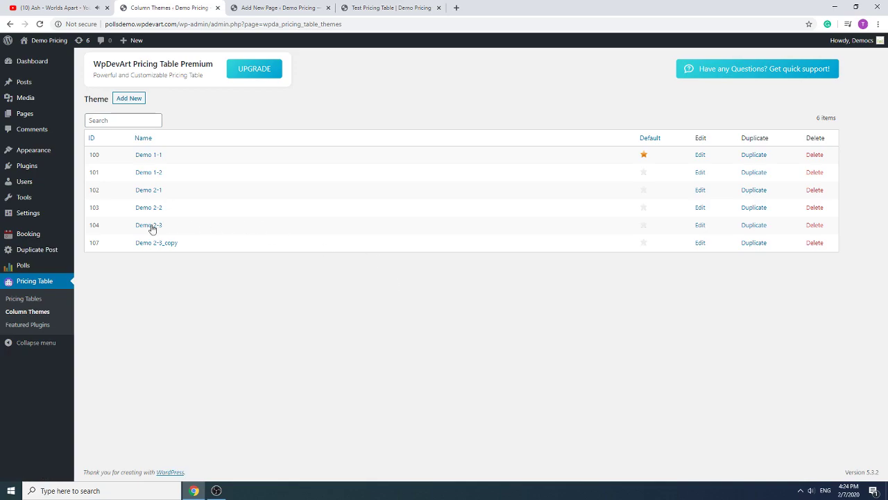
{"action": "left_click", "coordinate": [754, 155]}
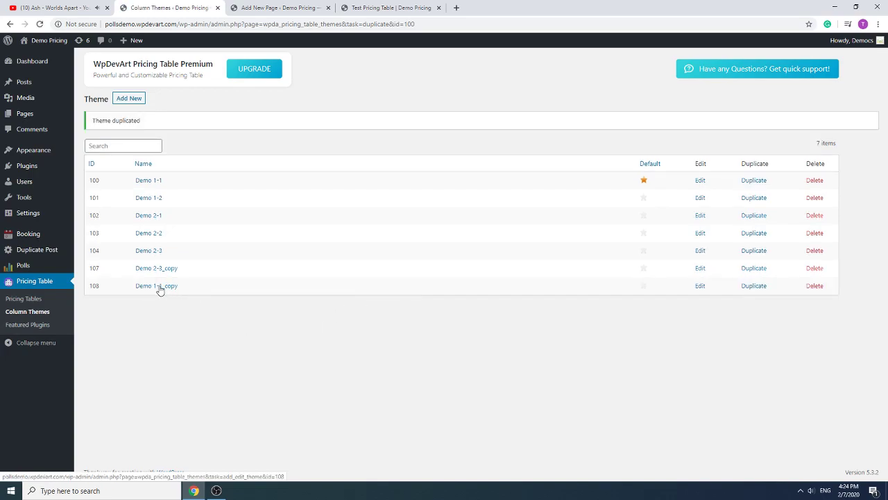
{"action": "left_click", "coordinate": [700, 287]}
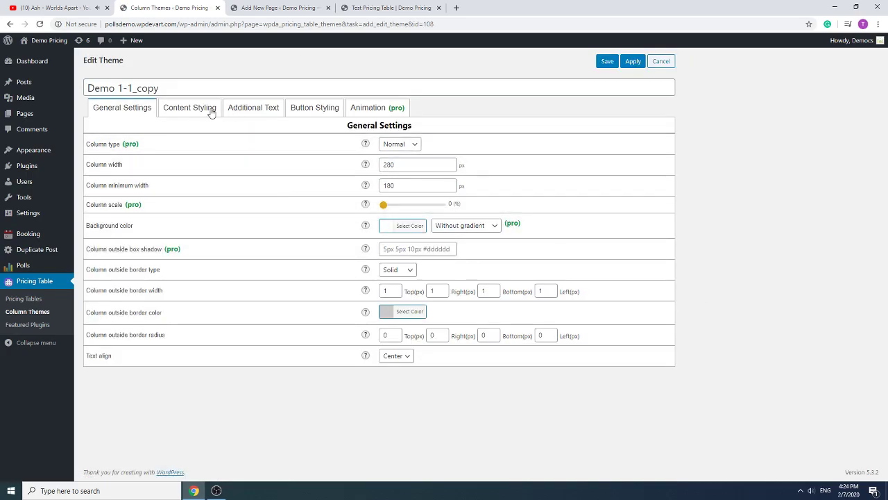
- Set the column top additional text of the Demo 1-1_copy theme to "Turbo"
{"action": "left_click", "coordinate": [245, 111]}
{"action": "left_click", "coordinate": [403, 144]}
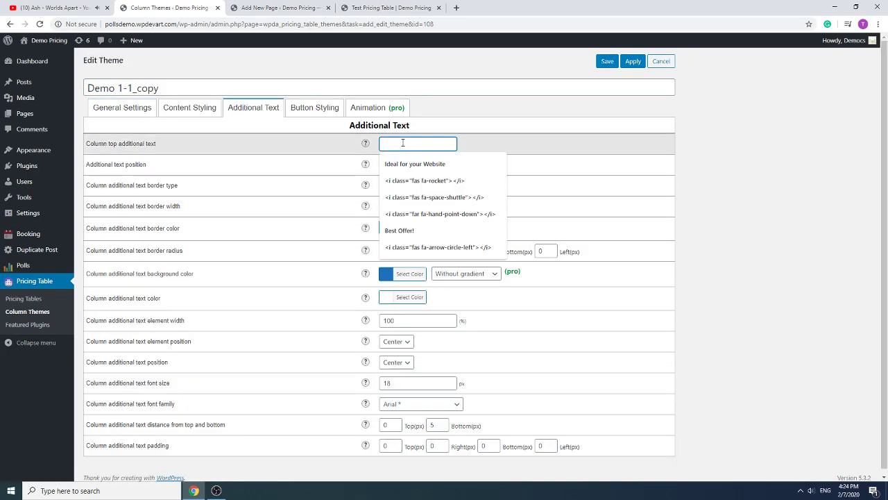
{"action": "type", "text": "Turbo"}
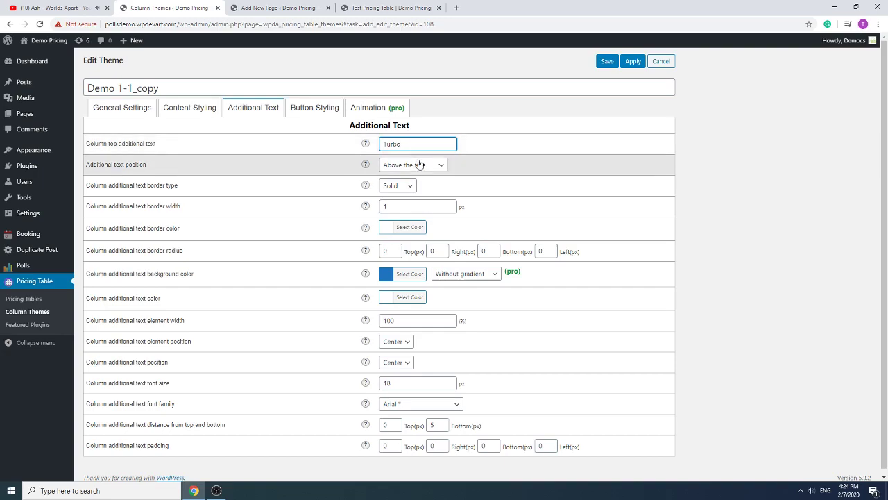
- Set the title background color and the price background color of the Demo 1-1_copy theme to black
{"action": "left_click", "coordinate": [192, 109]}
{"action": "left_click", "coordinate": [148, 111]}
{"action": "left_click", "coordinate": [175, 111]}
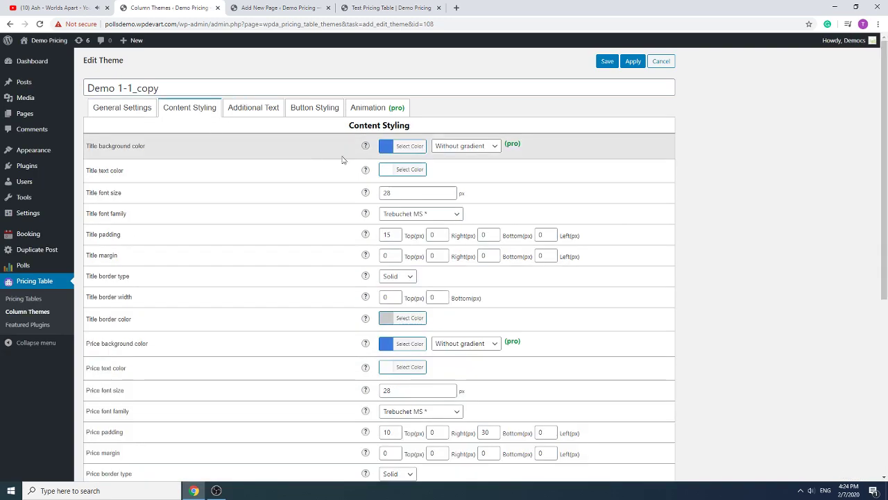
{"action": "left_click", "coordinate": [386, 147]}
{"action": "left_click", "coordinate": [389, 255]}
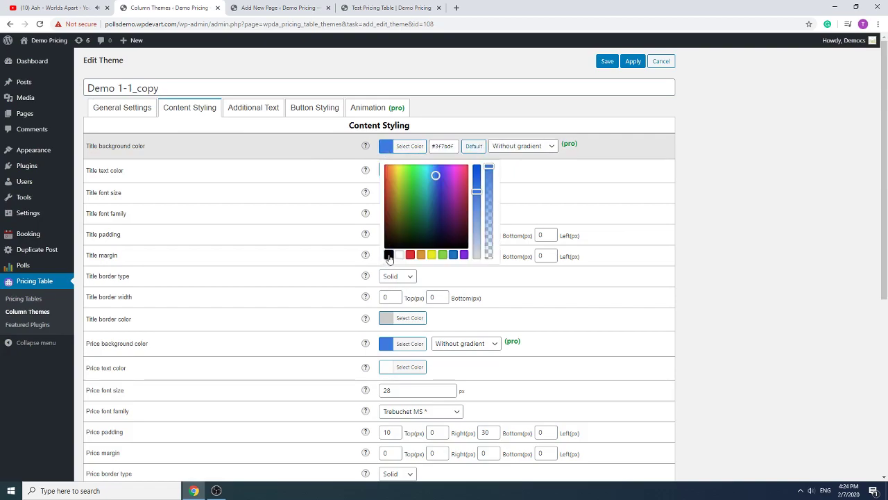
{"action": "left_click", "coordinate": [688, 223]}
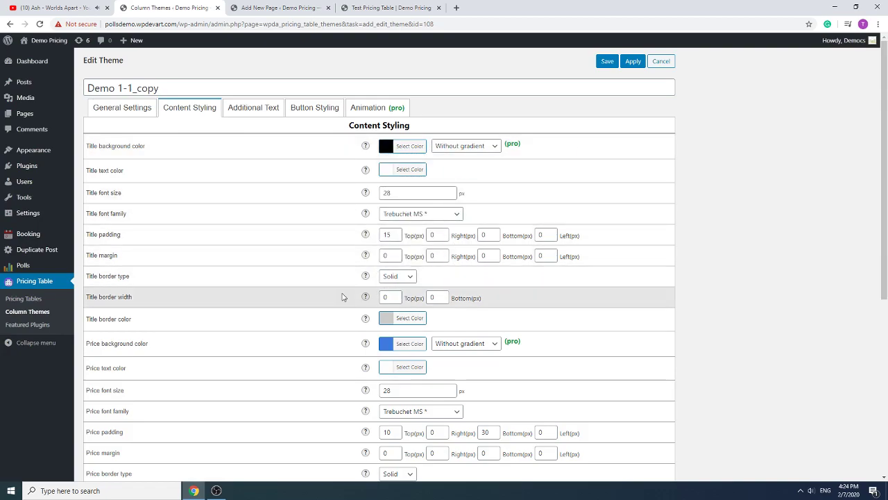
{"action": "scroll", "coordinate": [341, 296], "scroll_direction": "down", "scroll_amount": 1}
{"action": "left_click", "coordinate": [386, 299]}
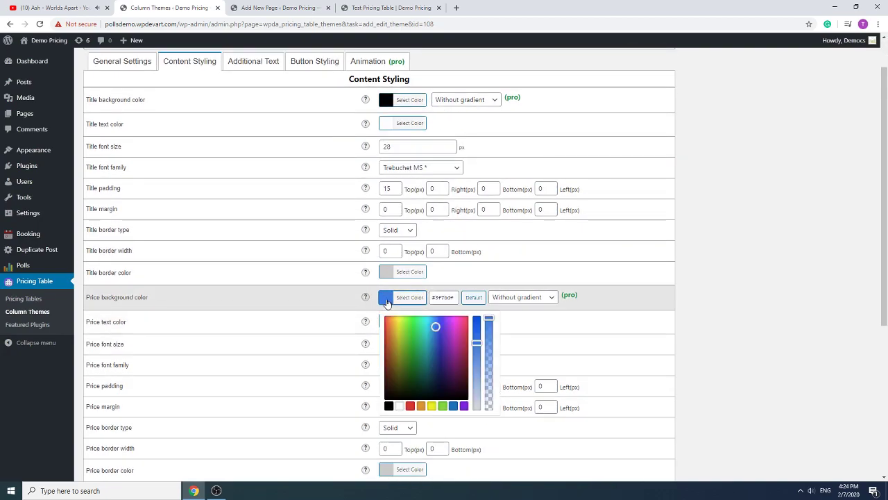
{"action": "left_click", "coordinate": [389, 405]}
{"action": "left_click", "coordinate": [661, 263]}
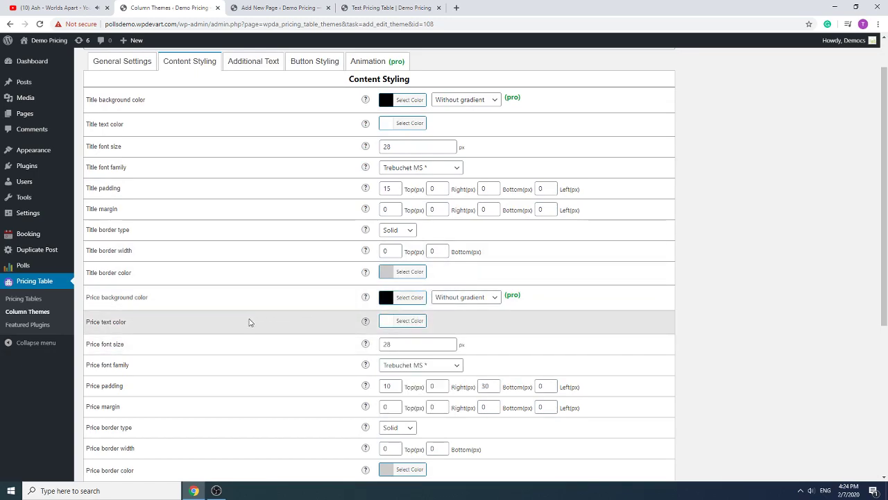
- Set the theme's button text color to white (#ffffff) and its button border color to black
{"action": "scroll", "coordinate": [332, 326], "scroll_direction": "down", "scroll_amount": 3}
{"action": "scroll", "coordinate": [344, 327], "scroll_direction": "up", "scroll_amount": 4}
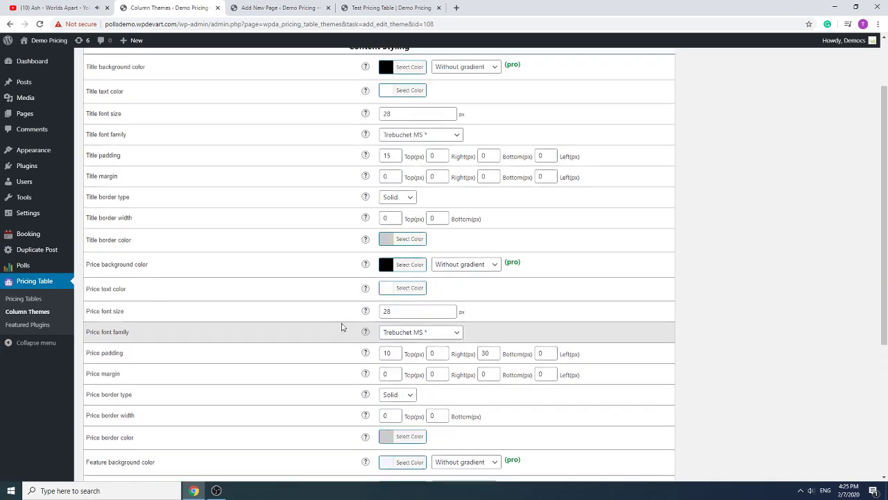
{"action": "left_click", "coordinate": [313, 110]}
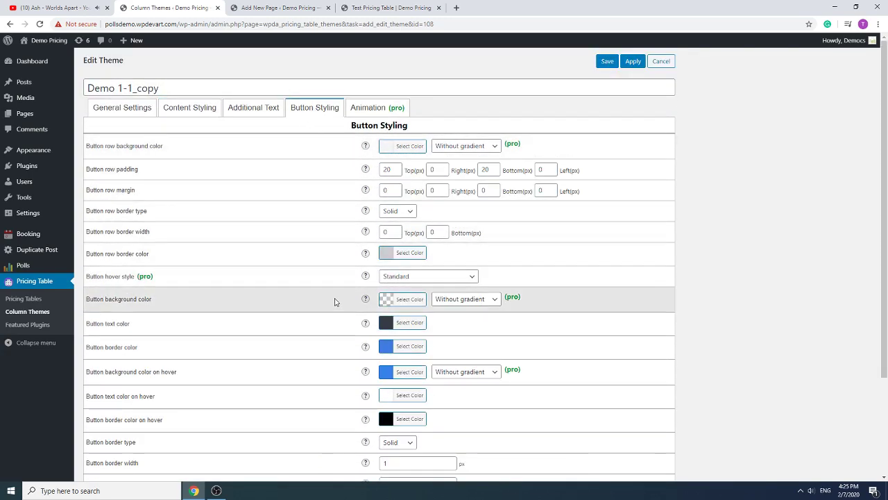
{"action": "scroll", "coordinate": [332, 301], "scroll_direction": "down", "scroll_amount": 1}
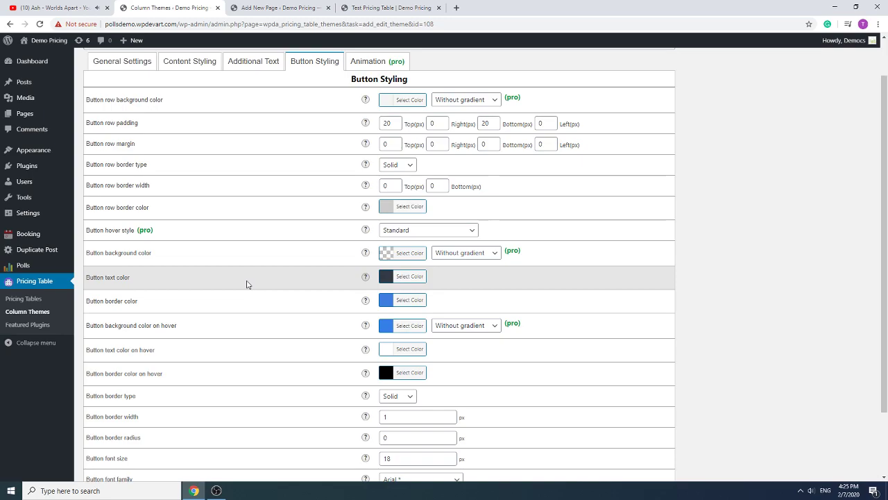
{"action": "left_click", "coordinate": [383, 279]}
{"action": "left_click", "coordinate": [399, 384]}
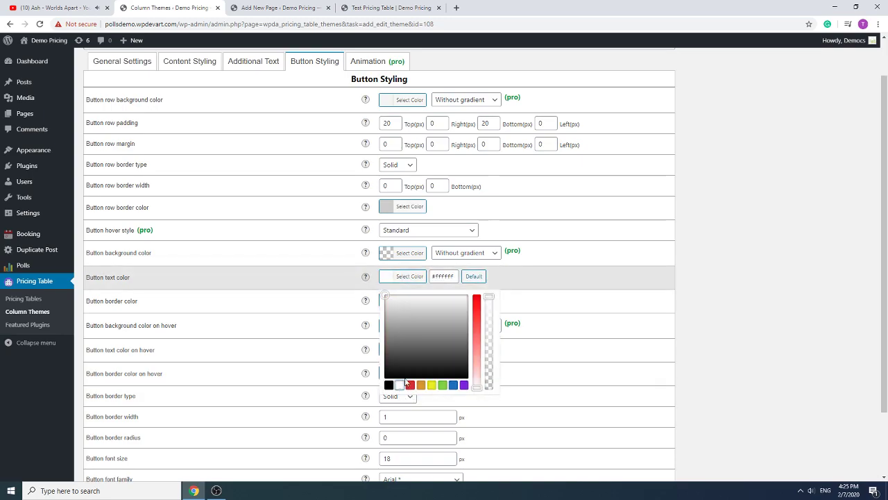
{"action": "left_click", "coordinate": [720, 286]}
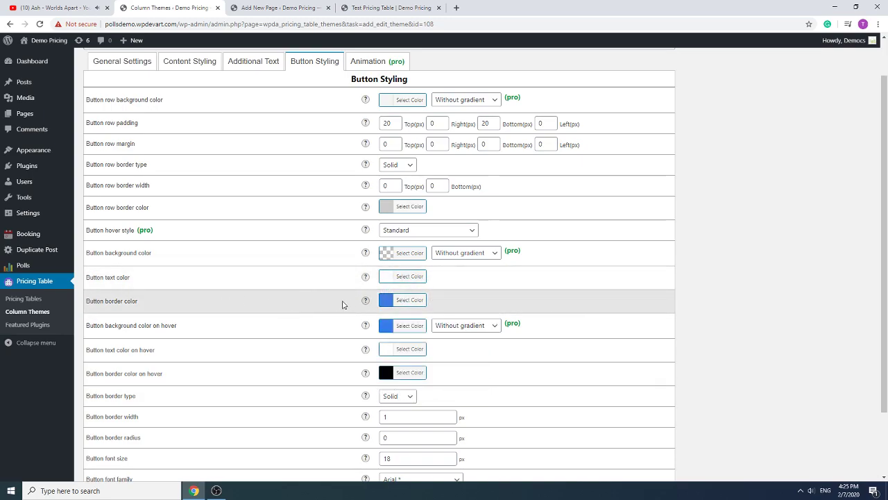
{"action": "left_click", "coordinate": [384, 300]}
{"action": "left_click", "coordinate": [389, 408]}
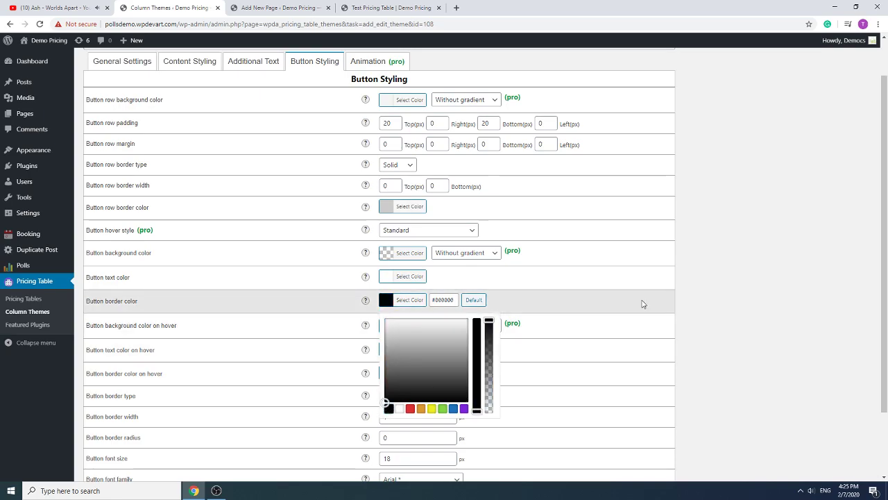
{"action": "left_click", "coordinate": [726, 284]}
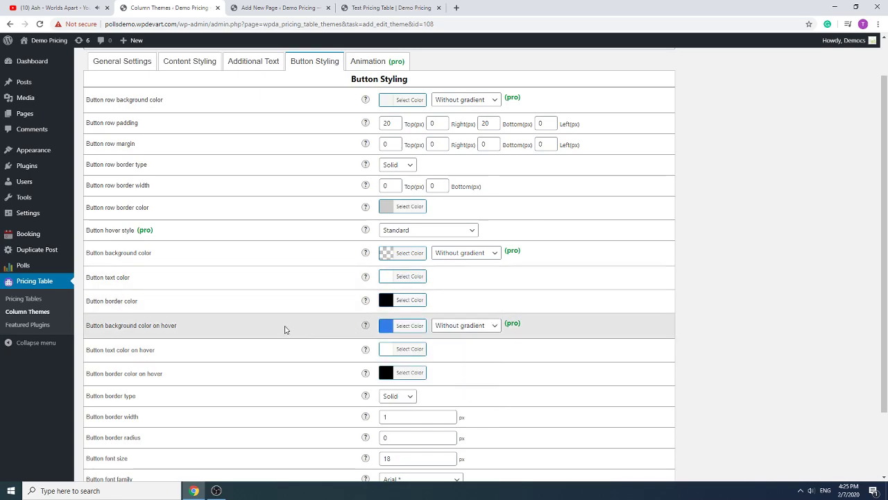
- Set the button background color on hover to semi-transparent black, rgba(0,0,0,0.79)
{"action": "left_click", "coordinate": [387, 326]}
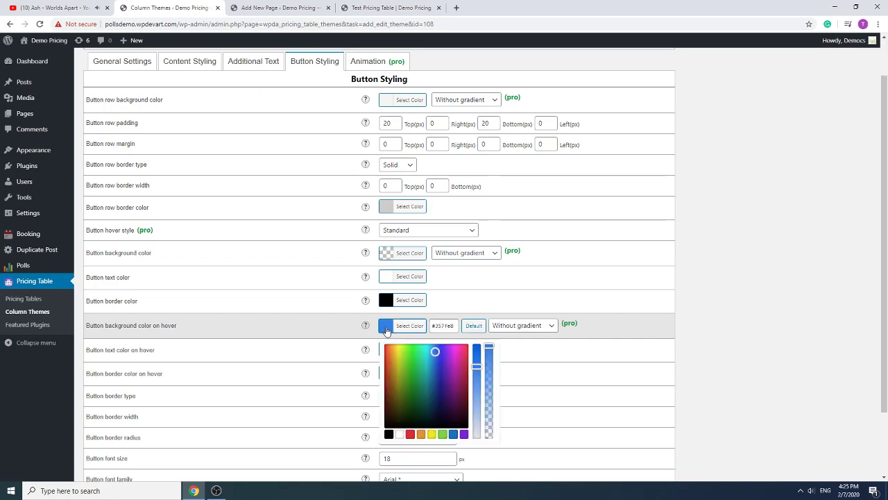
{"action": "left_click", "coordinate": [389, 434]}
{"action": "left_click", "coordinate": [488, 356]}
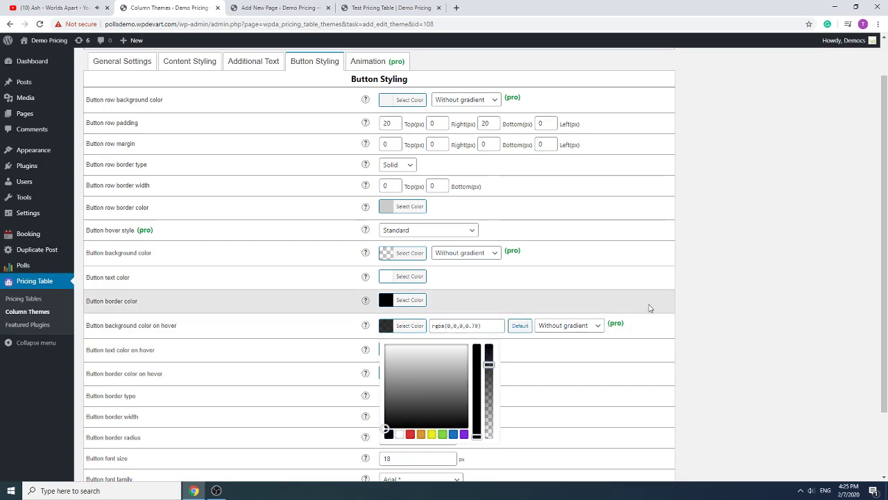
{"action": "left_click", "coordinate": [712, 294]}
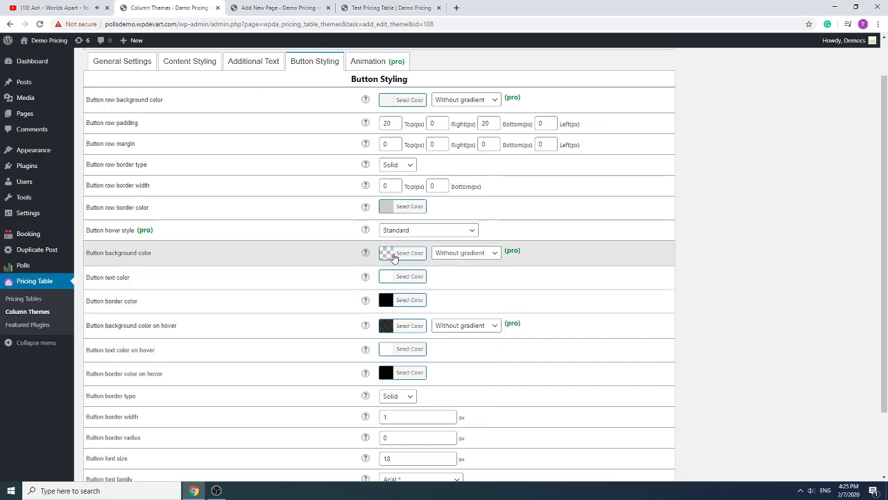
- Set the theme's regular button background color to black
{"action": "left_click", "coordinate": [393, 254]}
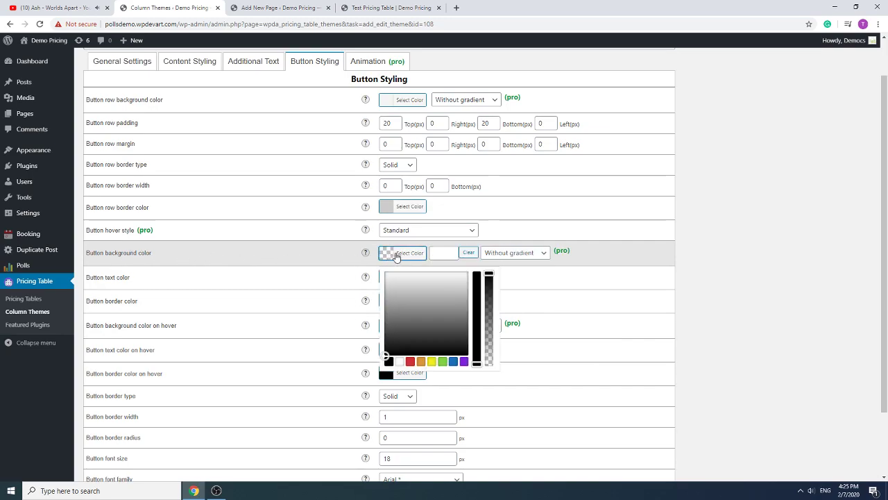
{"action": "left_click", "coordinate": [389, 361]}
{"action": "left_click", "coordinate": [716, 266]}
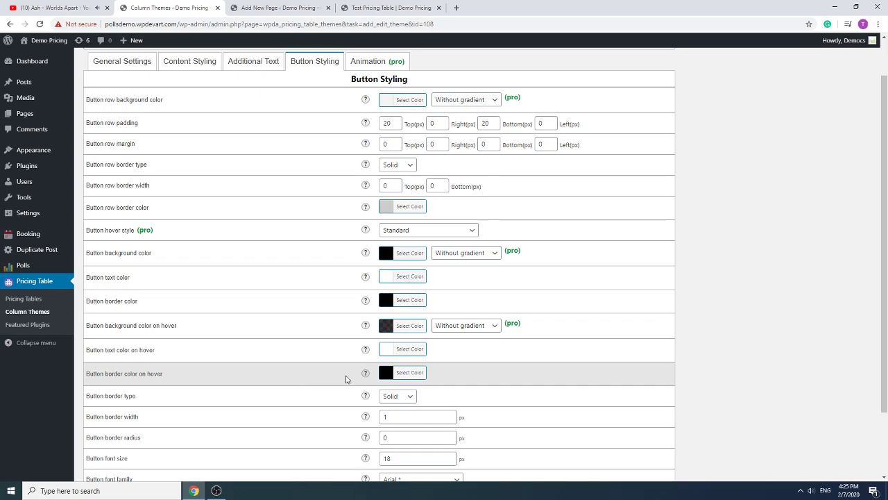
- Set the button border color on hover to white and save the Demo 1-1_copy theme
{"action": "left_click", "coordinate": [387, 373]}
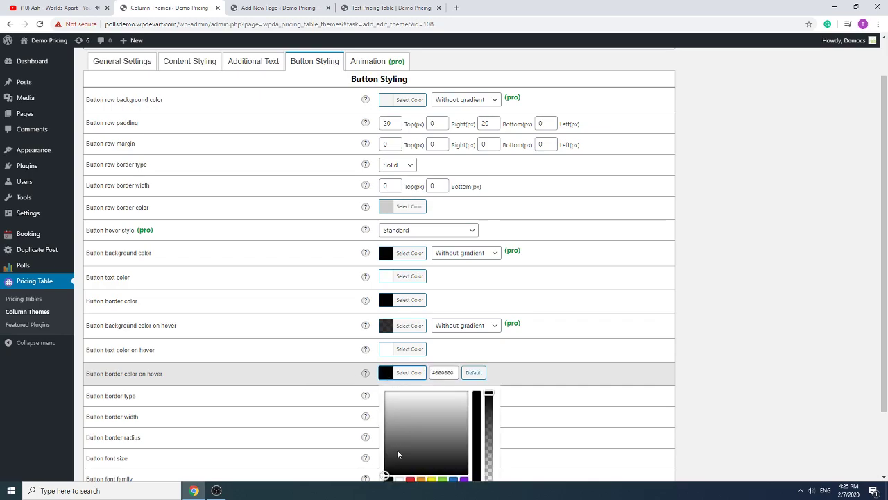
{"action": "left_click", "coordinate": [400, 479]}
{"action": "left_click", "coordinate": [779, 257]}
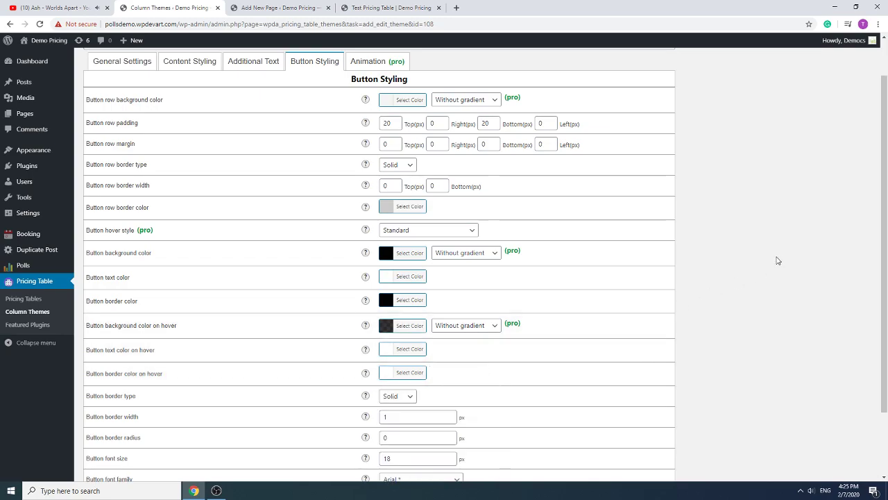
{"action": "scroll", "coordinate": [692, 251], "scroll_direction": "up", "scroll_amount": 1}
{"action": "left_click", "coordinate": [608, 62]}
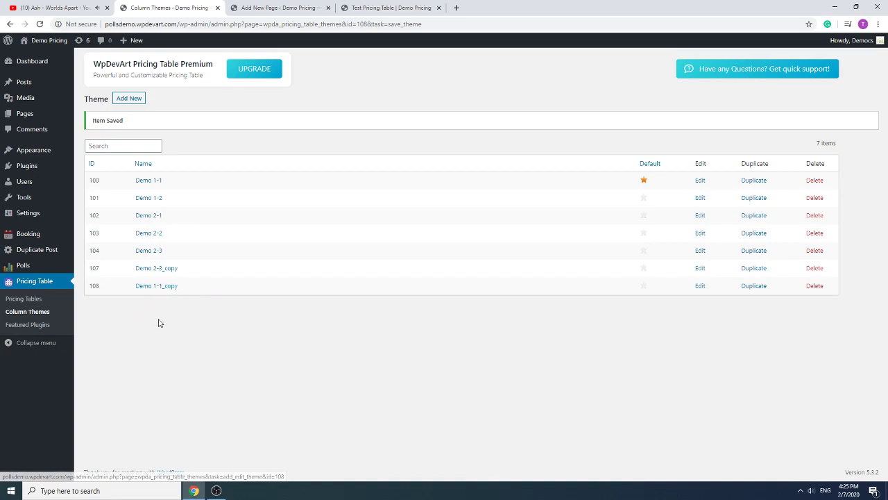
- Assign the Demo 1-1_copy theme to the Turbo column of the Demo pricing table and apply the change
{"action": "left_click", "coordinate": [28, 300]}
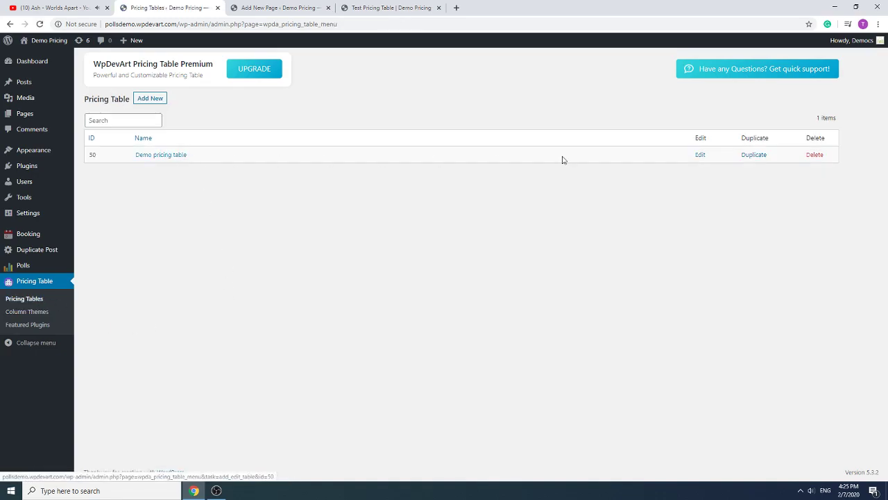
{"action": "left_click", "coordinate": [700, 155]}
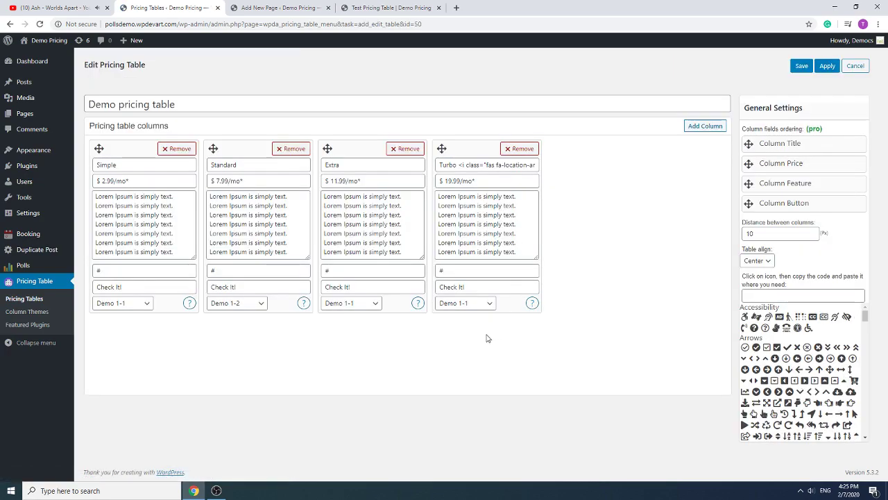
{"action": "left_click", "coordinate": [484, 306]}
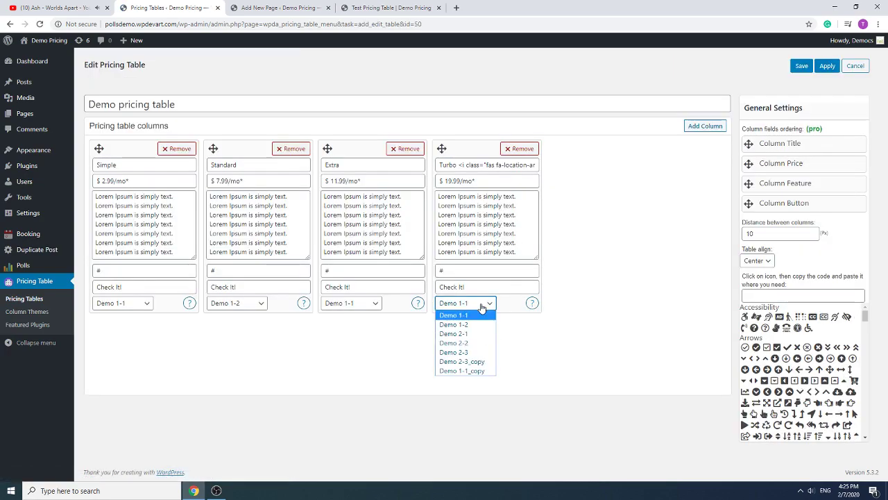
{"action": "left_click", "coordinate": [470, 371]}
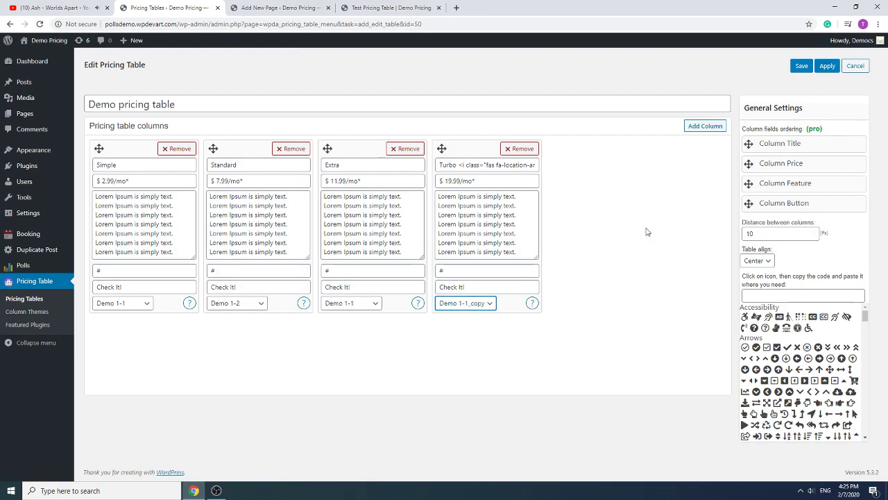
{"action": "left_click", "coordinate": [827, 68]}
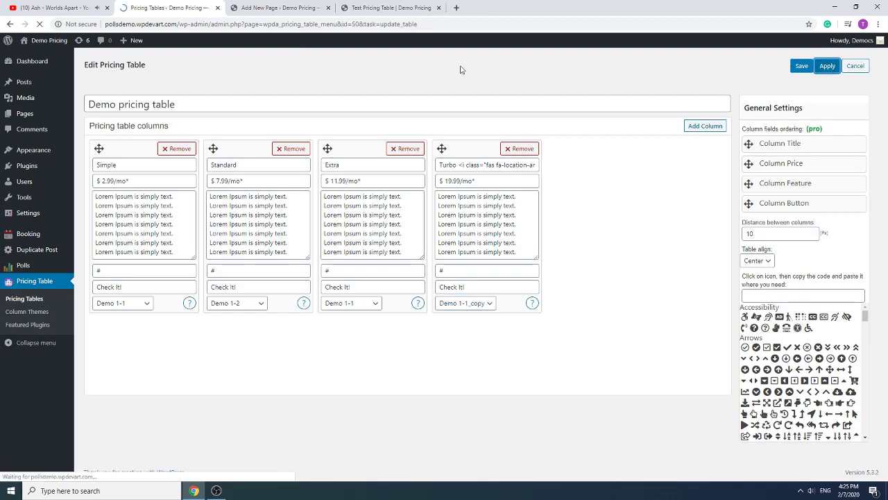
- Reload the published Test Pricing Table page to check the Turbo column's new styling
{"action": "left_click", "coordinate": [368, 7]}
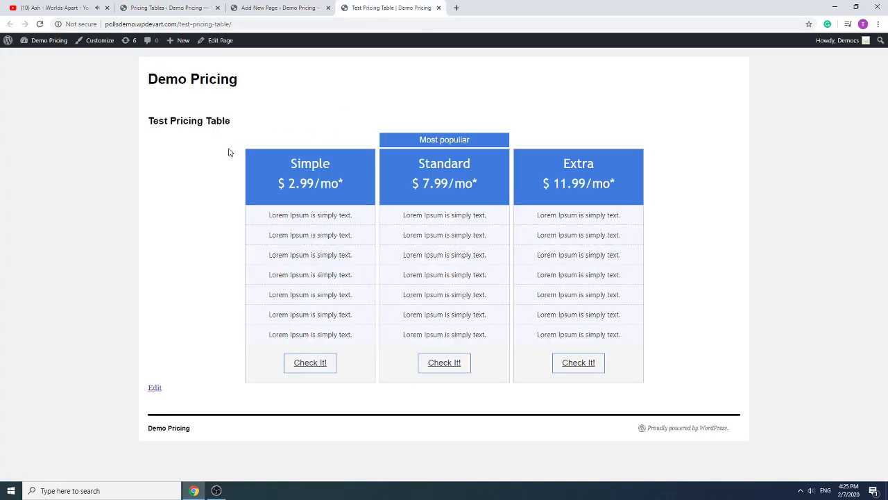
{"action": "key", "text": "F5"}
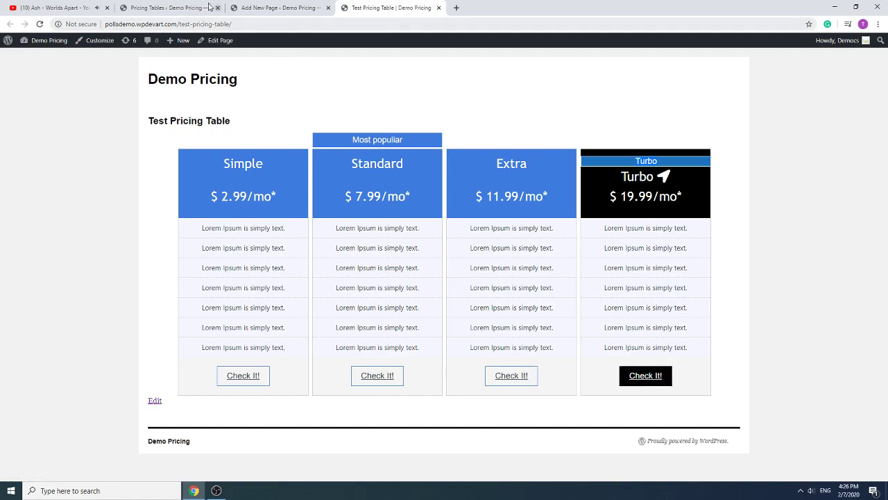
- Open the Demo 1-1_copy column theme for editing and set its additional text position to Above the column
{"action": "left_click", "coordinate": [179, 5]}
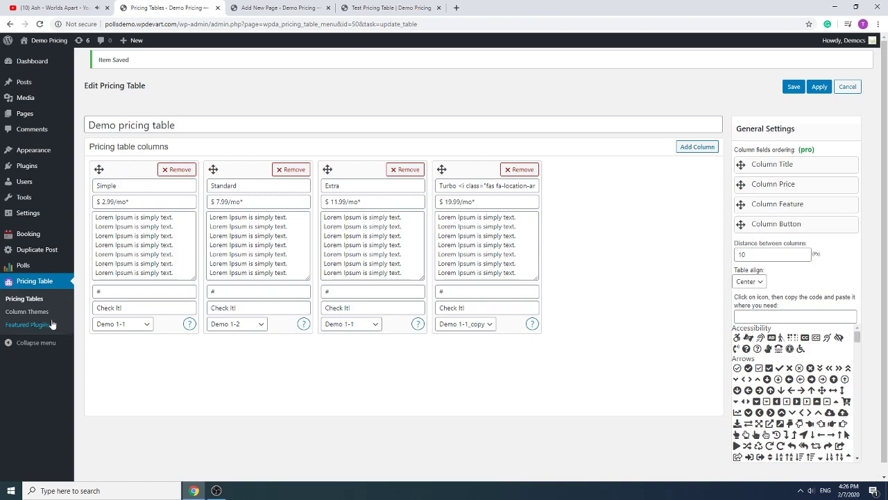
{"action": "left_click", "coordinate": [31, 313]}
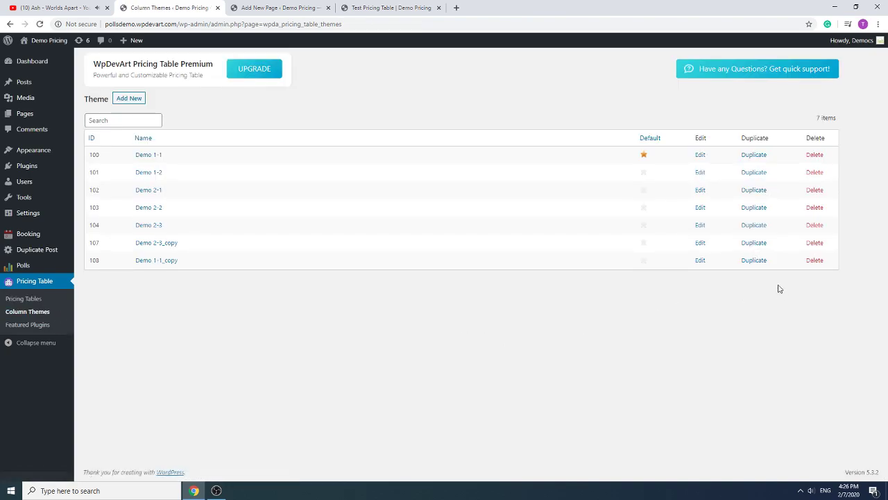
{"action": "left_click", "coordinate": [700, 260]}
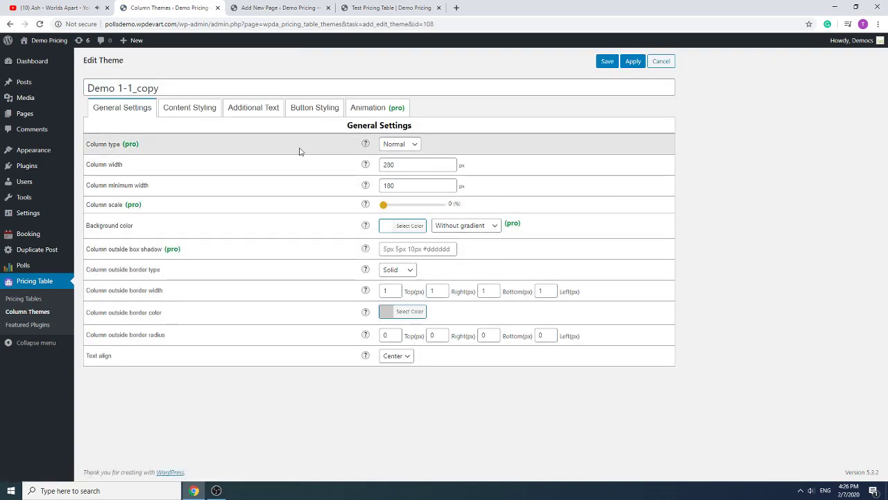
{"action": "left_click", "coordinate": [257, 109]}
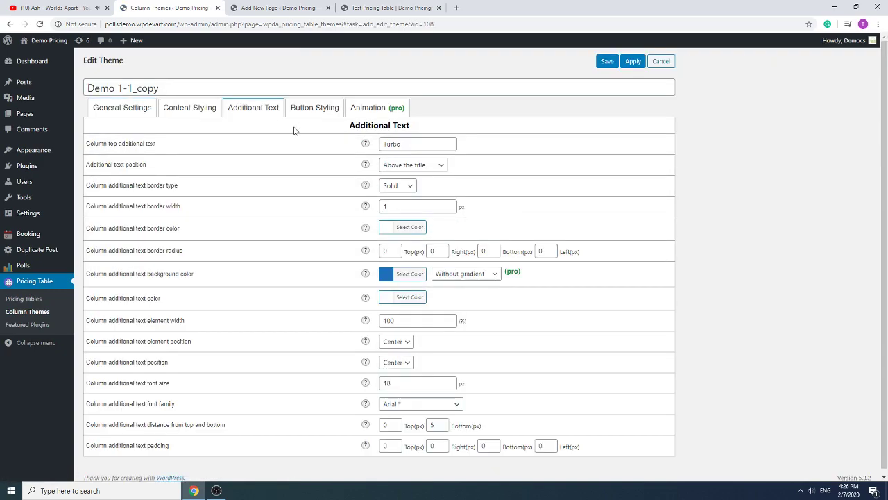
{"action": "left_click", "coordinate": [420, 166]}
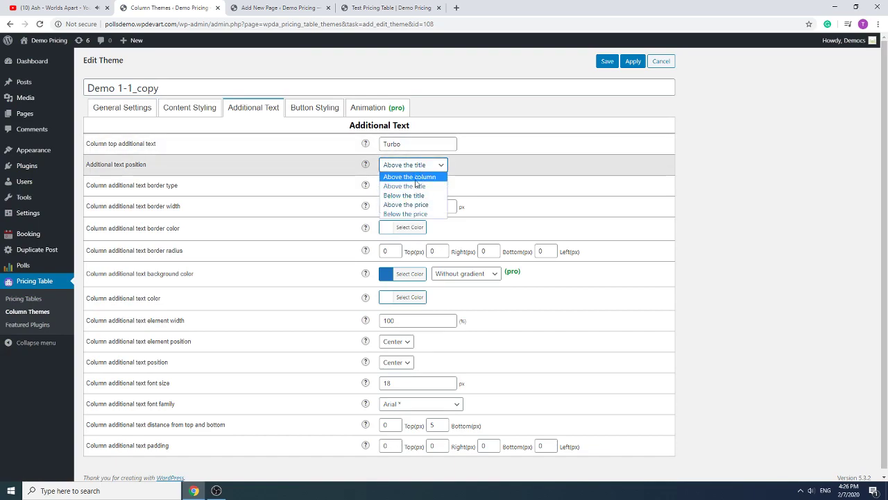
{"action": "left_click", "coordinate": [411, 177]}
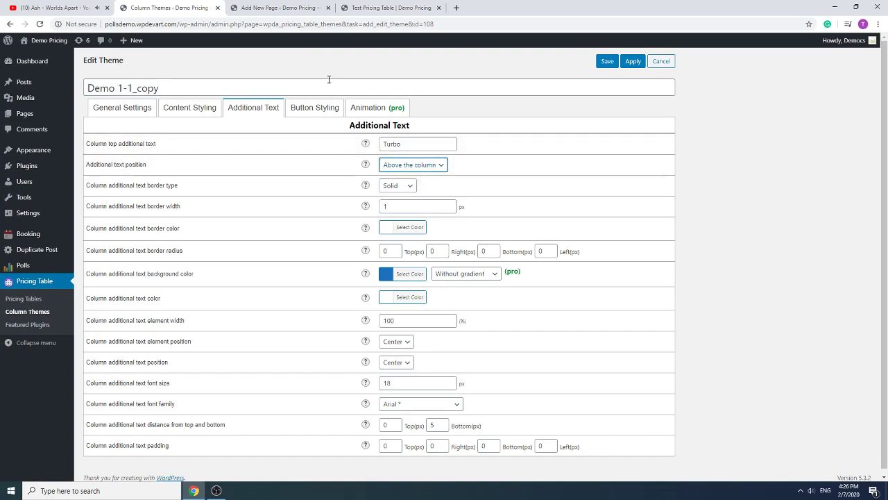
- Set the additional text background color to red (#ff2828) and apply the changes to the Demo 1-1_copy theme
{"action": "left_click", "coordinate": [386, 275]}
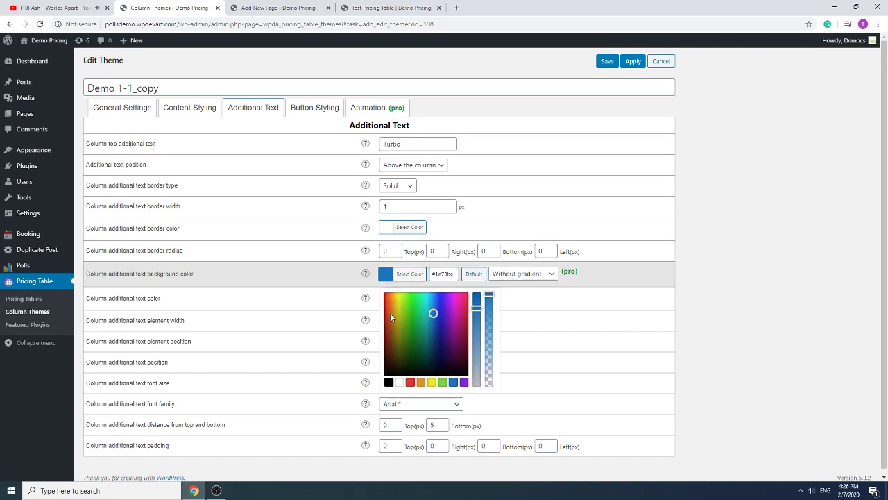
{"action": "left_click", "coordinate": [385, 294]}
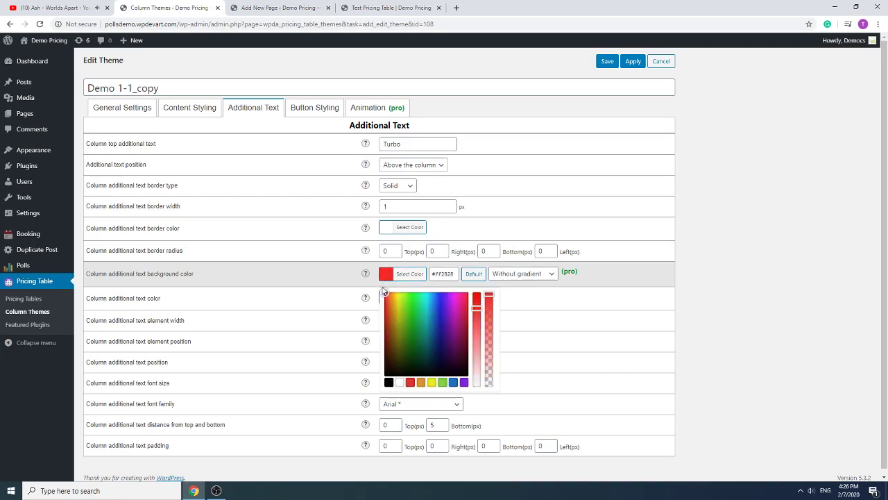
{"action": "left_click", "coordinate": [574, 71]}
{"action": "left_click", "coordinate": [634, 63]}
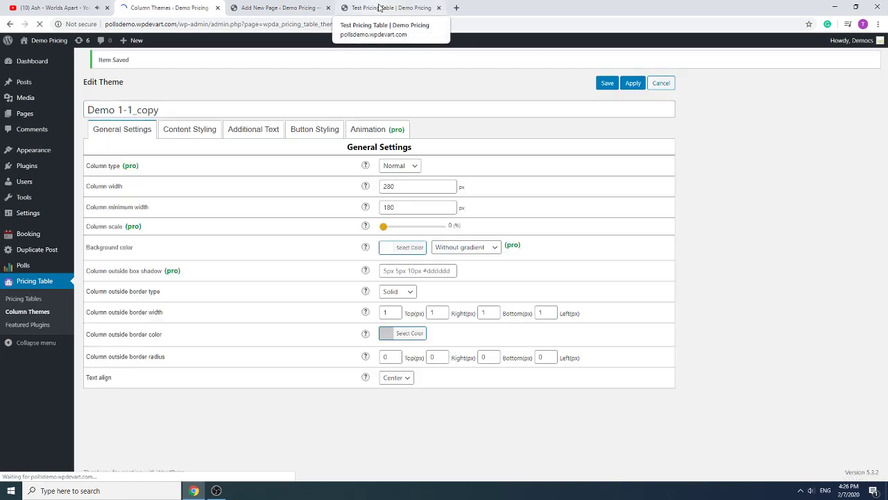
- Reload the published Test Pricing Table page to check the Turbo column's additional text position and background color
{"action": "left_click", "coordinate": [378, 7]}
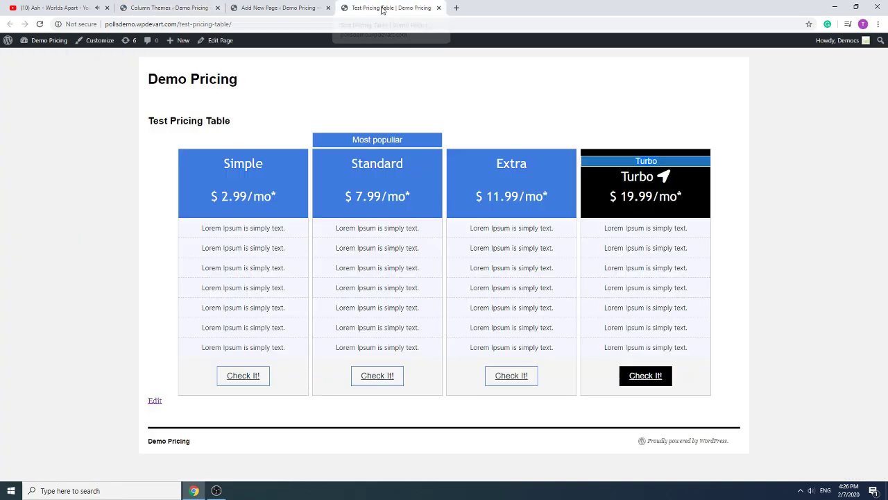
{"action": "key", "text": "F5"}
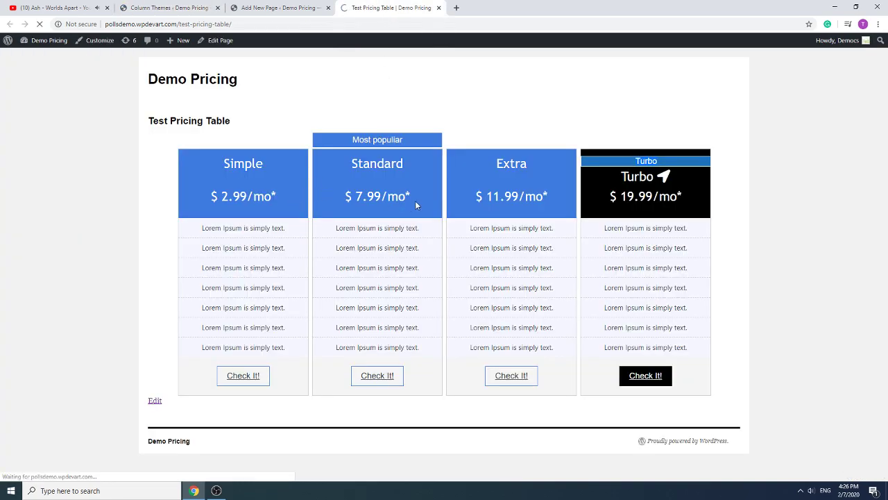